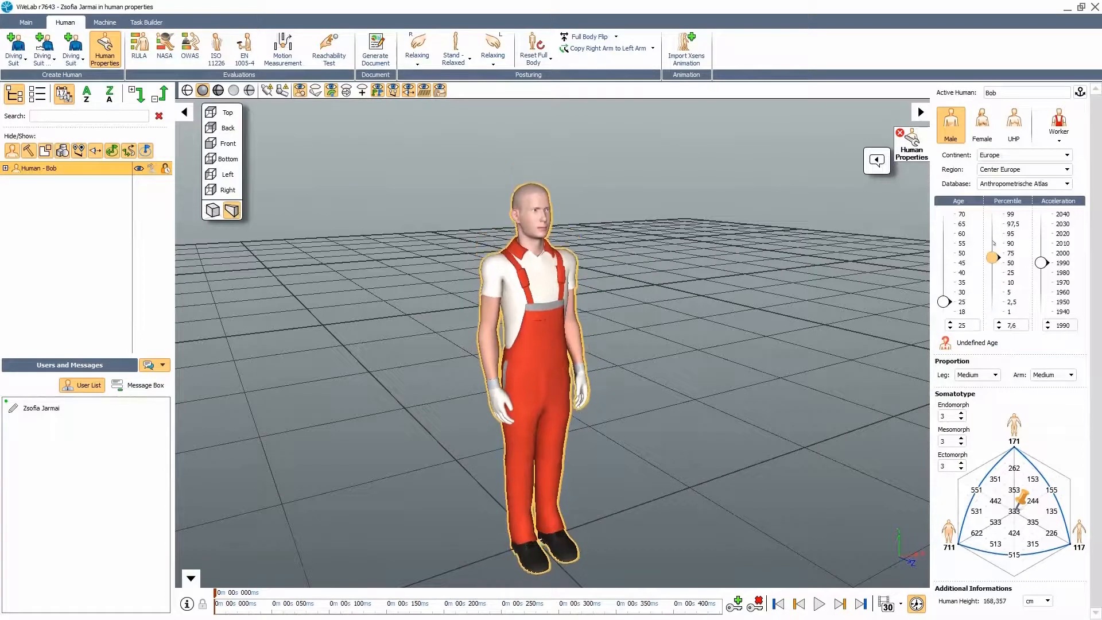
Step: Set acceleration to about 1989 and try long and short legs before returning to medium
left_click_drag(1044, 263, 1047, 265)
left_click(986, 375)
left_click(979, 417)
left_click(986, 375)
left_click(979, 403)
left_click(986, 375)
left_click(978, 389)
Step: Try long and short arm lengths on the figure, then set the arms back to medium
left_click(1057, 375)
left_click(1052, 415)
left_click(1058, 375)
left_click(1052, 403)
left_click(1057, 375)
left_click(1052, 389)
Step: Set somatotype 117, percentile 98,3 and a female body, then stop the camera following Human 4
left_click(1014, 427)
left_click(1078, 533)
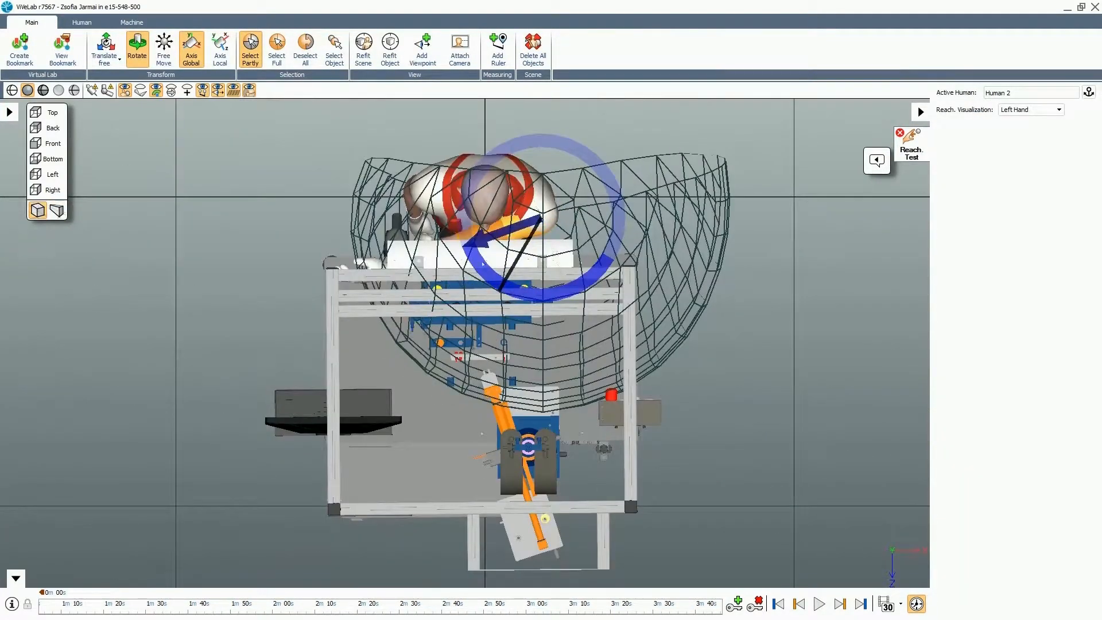
mouse_move(994, 276)
left_mouse_down()
mouse_move(994, 291)
mouse_move(988, 219)
mouse_move(993, 263)
left_mouse_up()
left_click(983, 124)
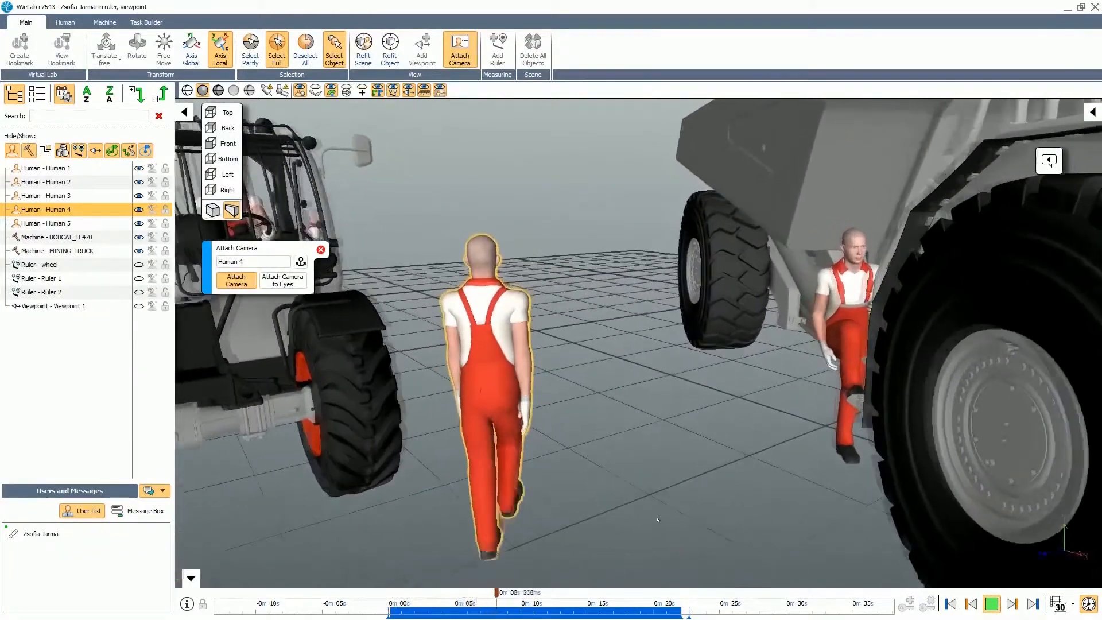
left_click(293, 279)
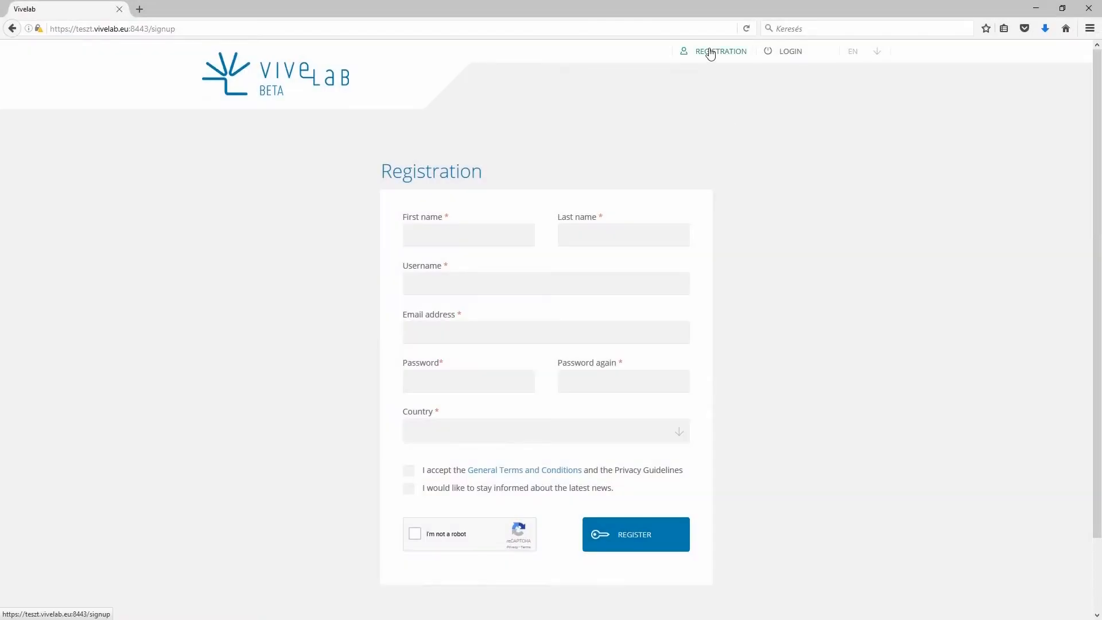
Step: Fill in the first name, last name, username, e-mail, password and password confirmation
left_click(494, 239)
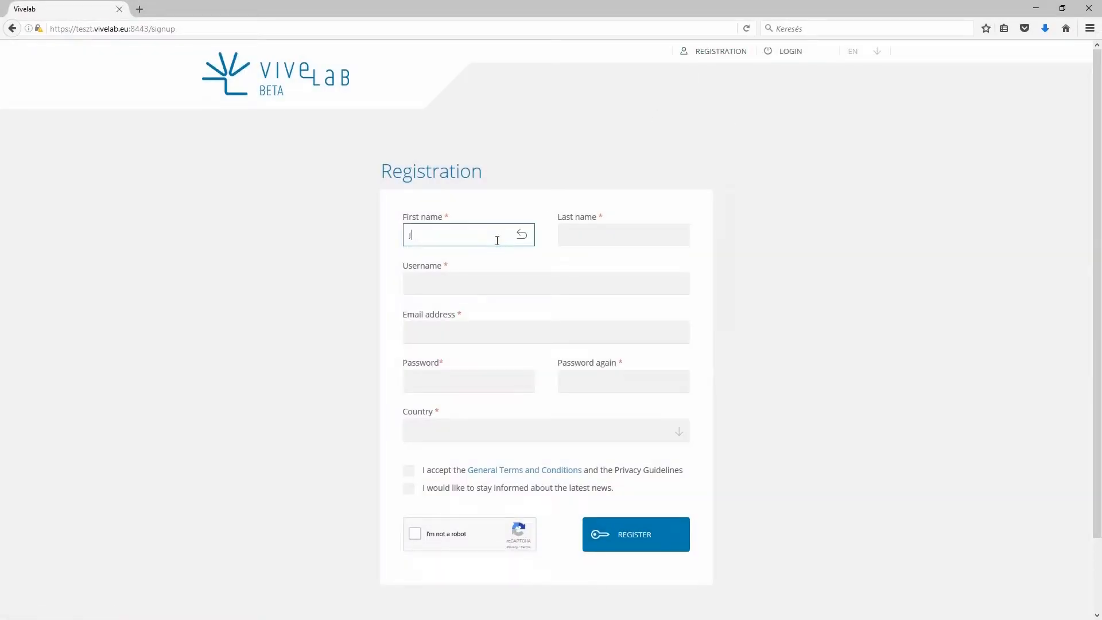
left_click(574, 235)
type("Smith")
left_click(553, 284)
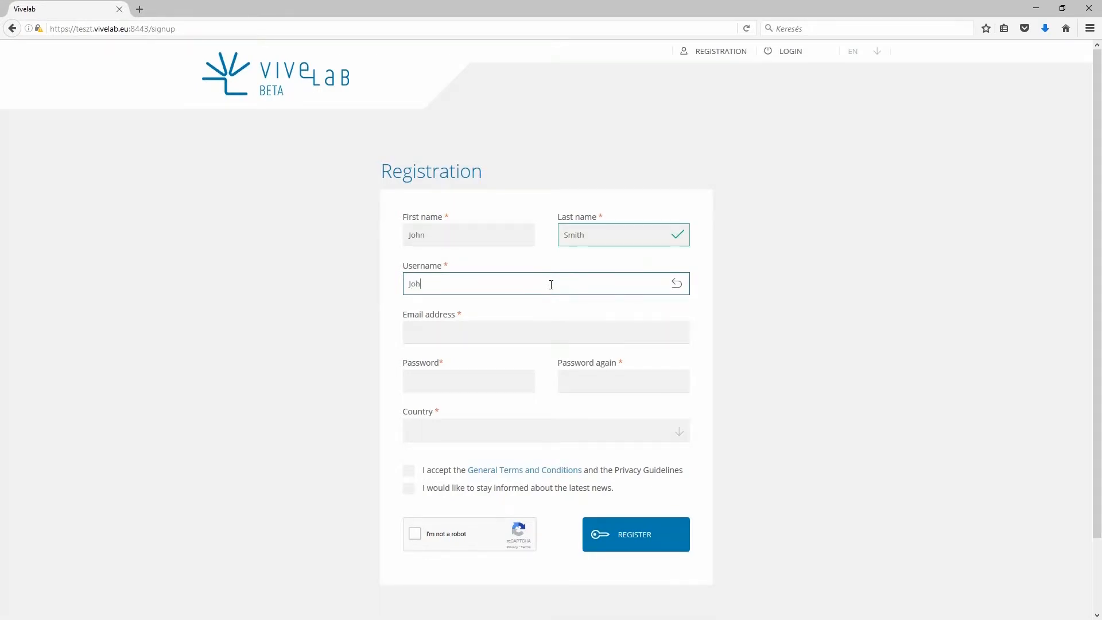
left_click(524, 333)
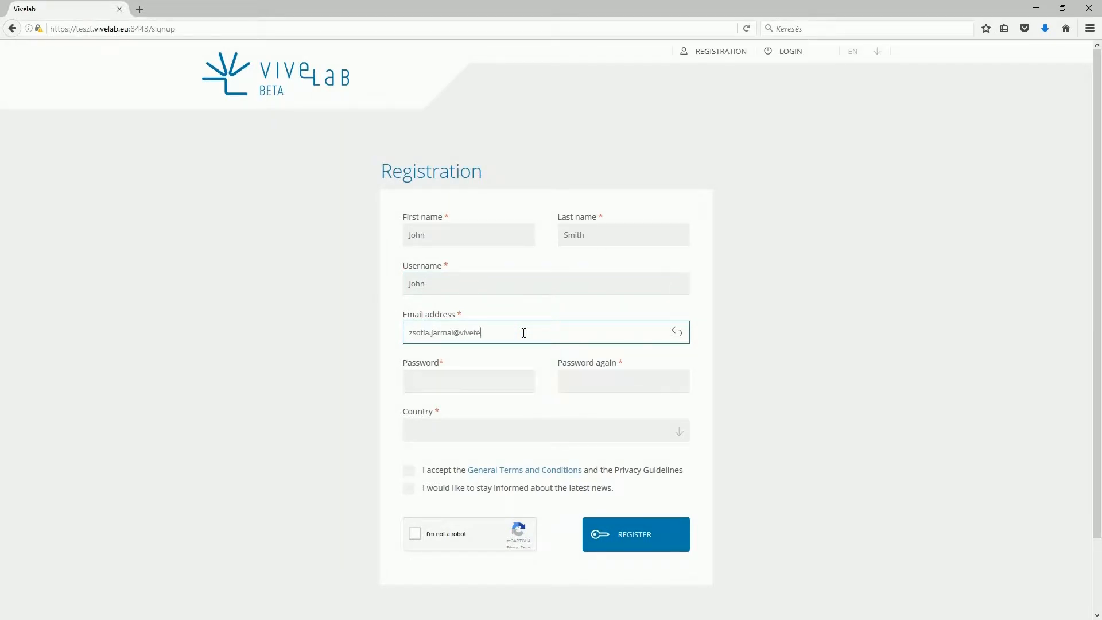
left_click(503, 382)
type("12•••••••")
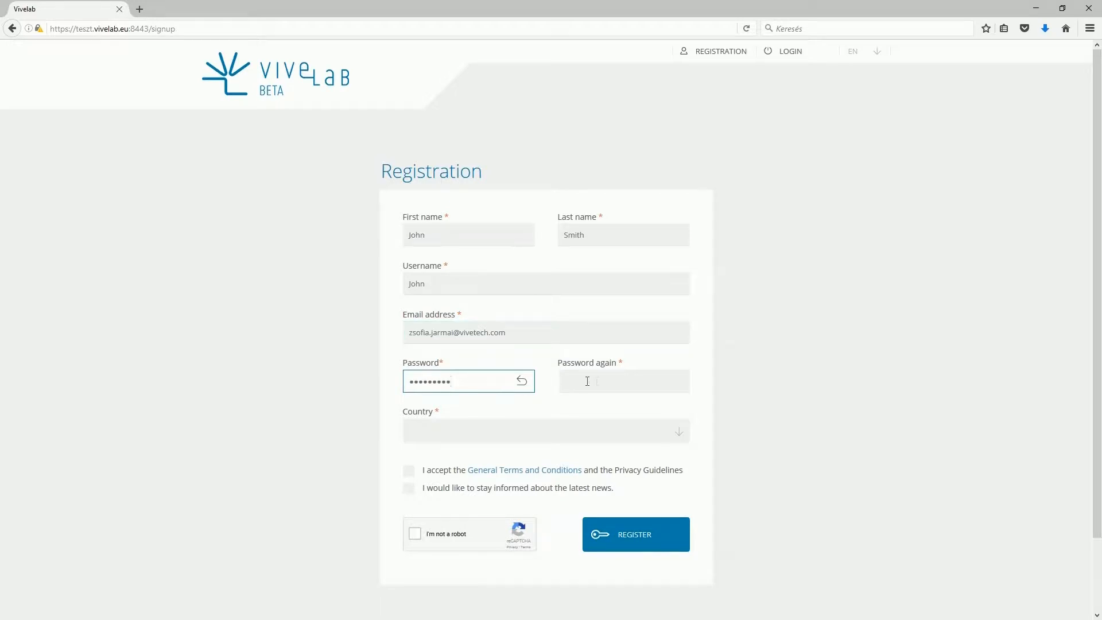
left_click(591, 382)
type("•••••••••")
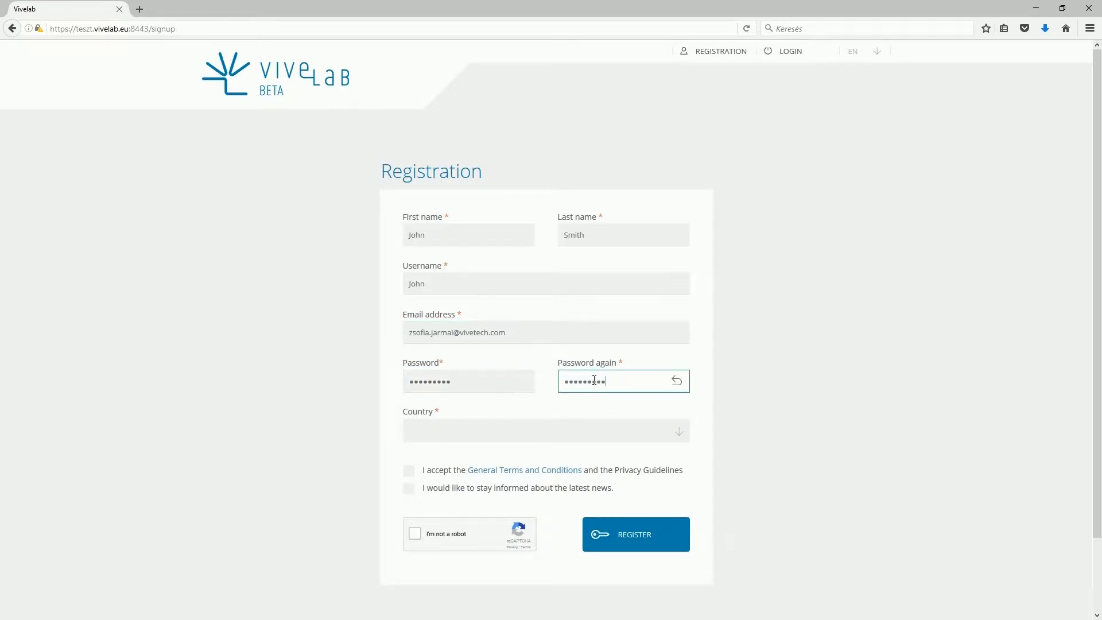
Step: Choose Hungary, accept the terms, opt in to updates, pass reCAPTCHA and register
left_click(600, 428)
type("hungar")
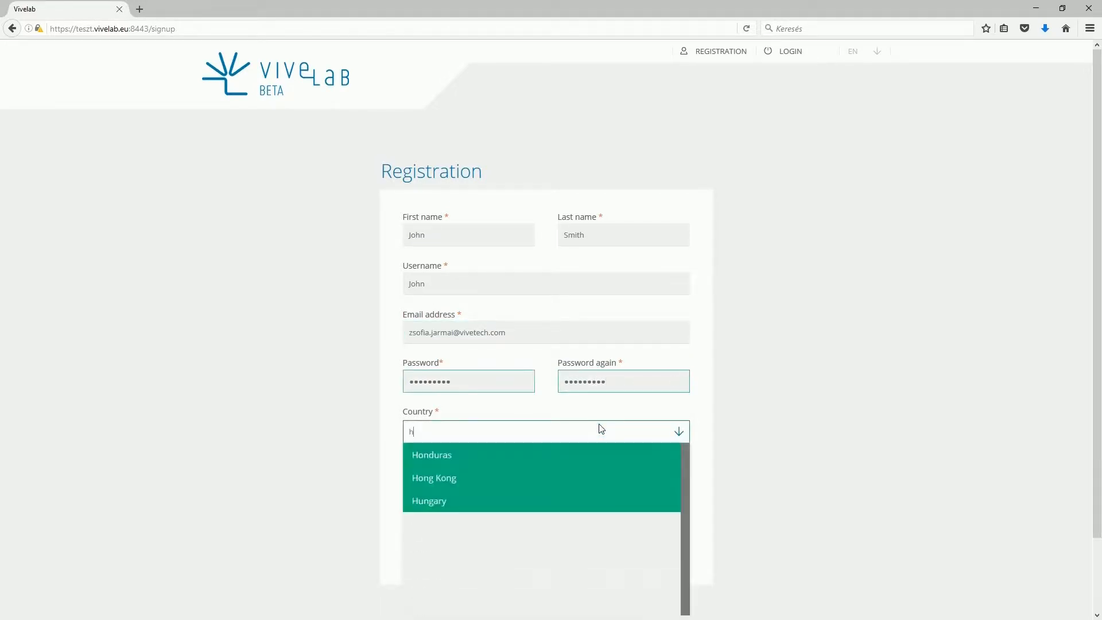
left_click(596, 453)
left_click(411, 469)
left_click(409, 488)
left_click(420, 536)
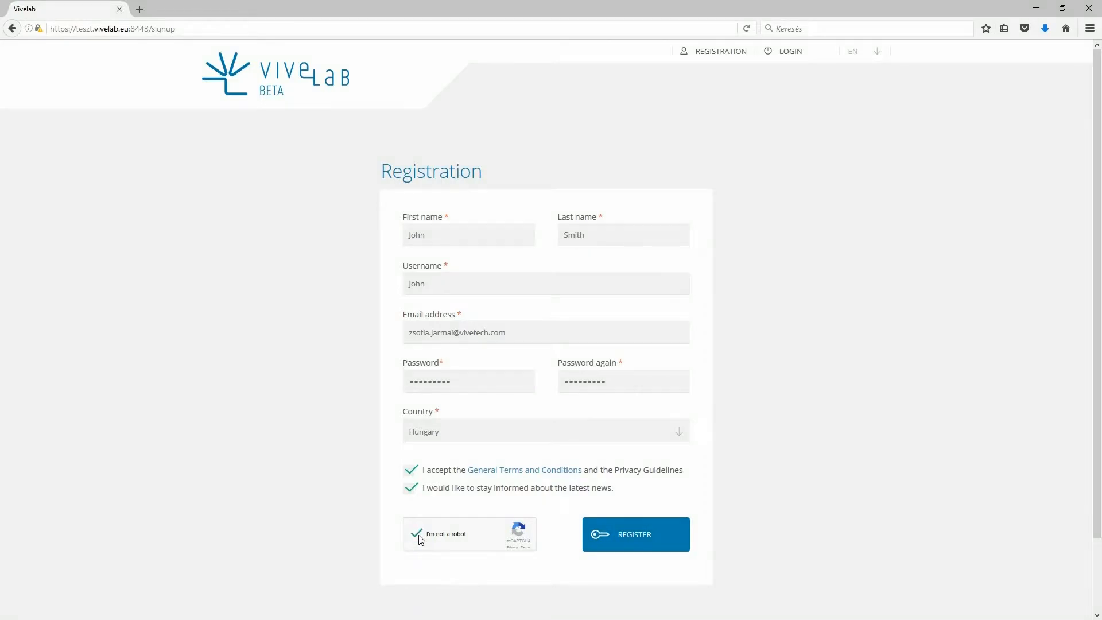
left_click(666, 546)
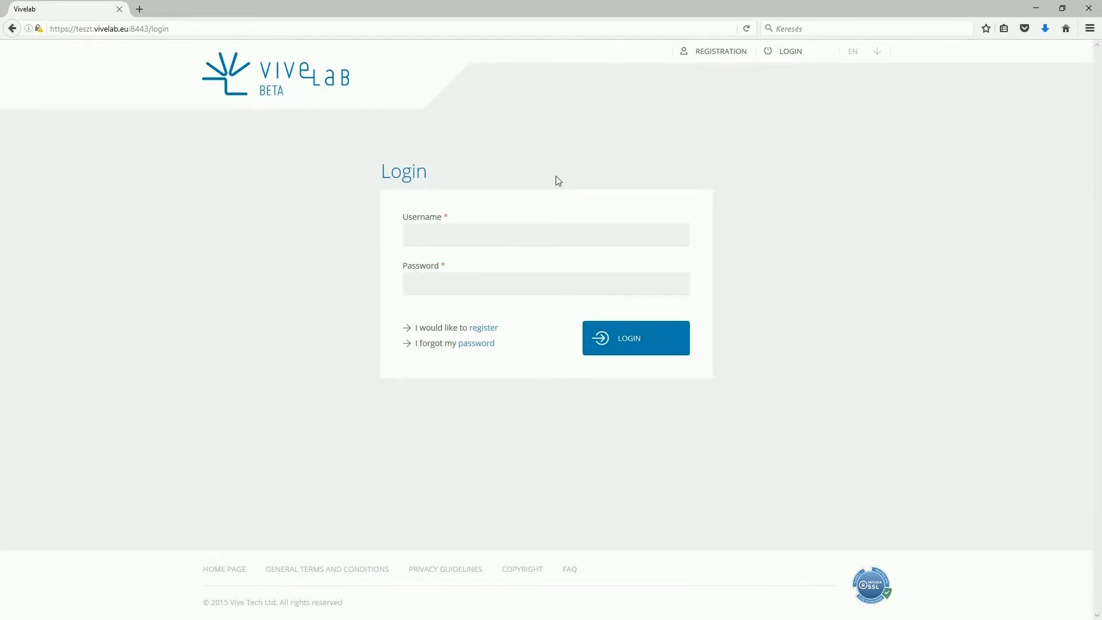
Step: Log in with the new account's username and password to reach the TRIALGROUP dashboard
left_click(518, 230)
type("John")
key("Tab")
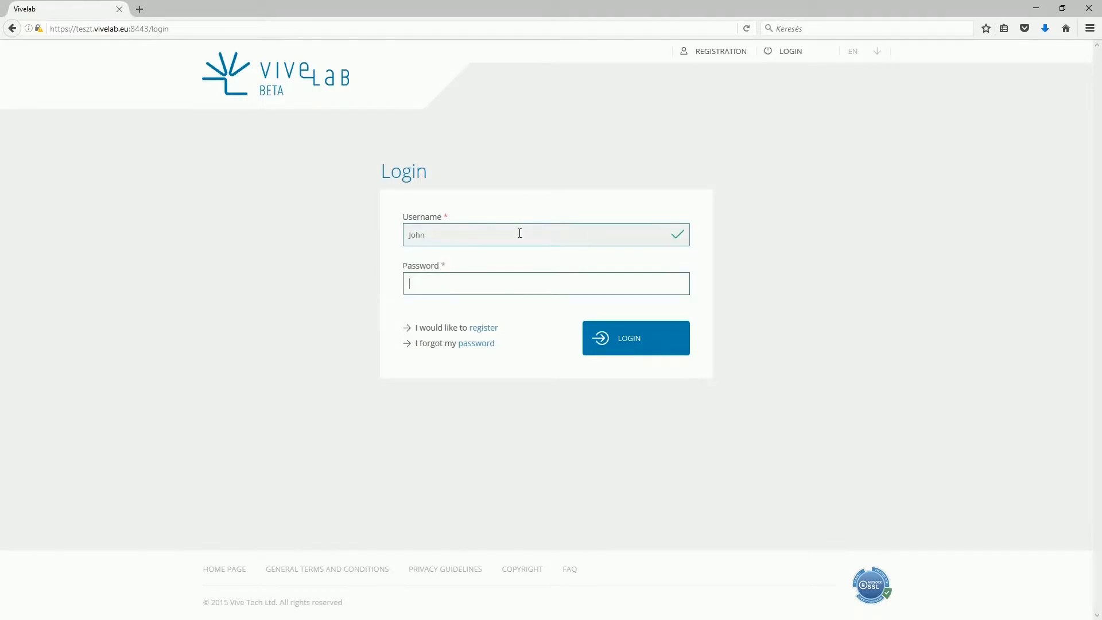
type("••••")
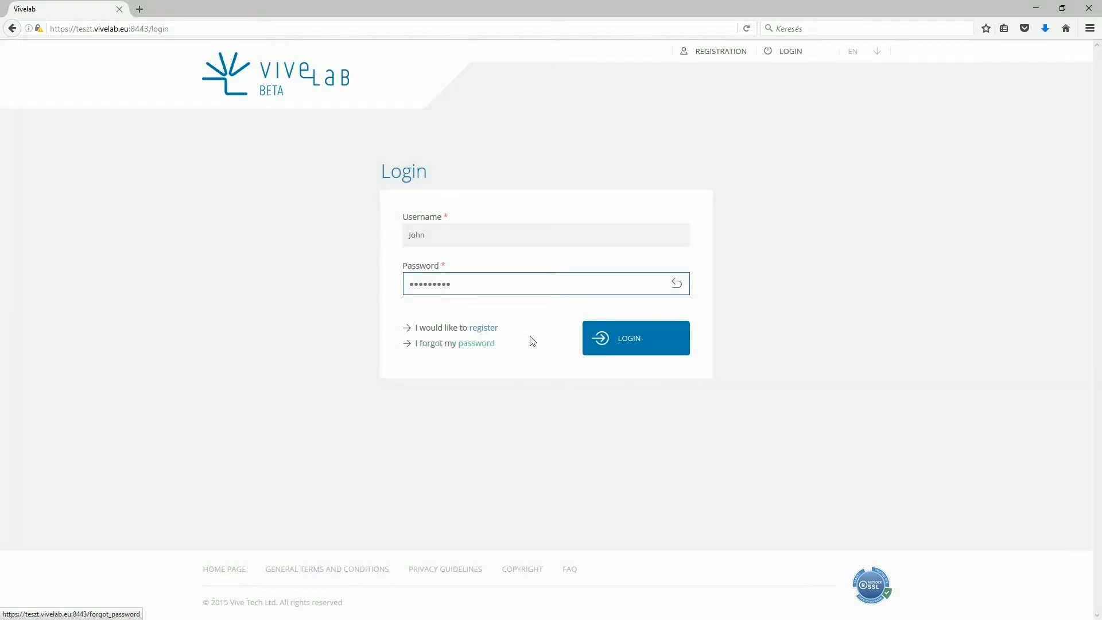
left_click(632, 341)
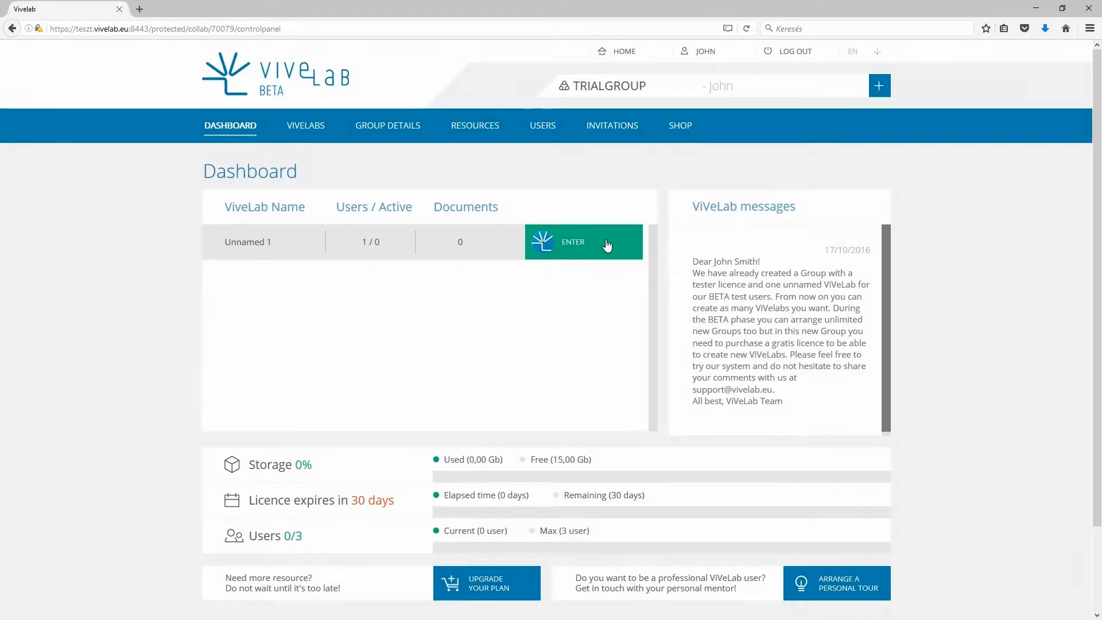
Step: Read the welcome message, return to the dashboard, and go to the Profile management page
left_click(741, 283)
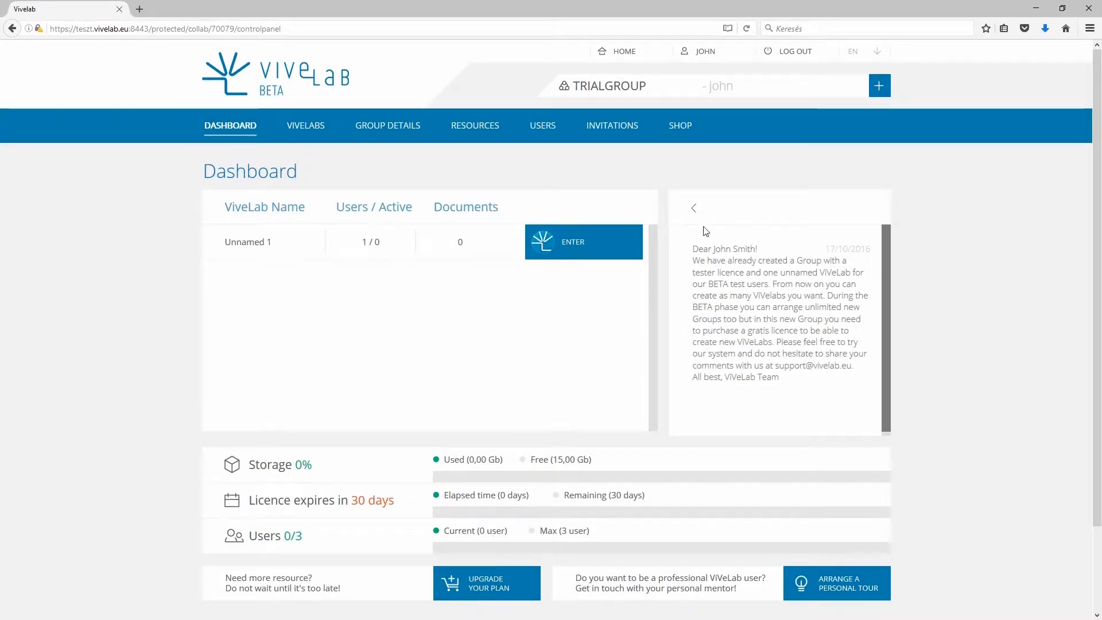
left_click(696, 208)
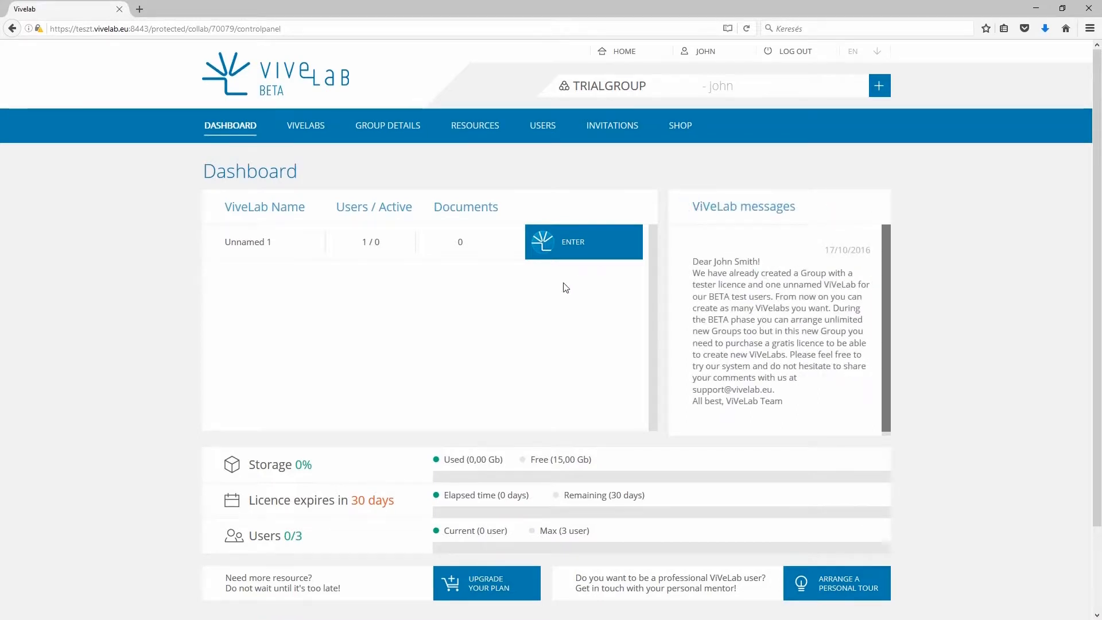
scroll(462, 350, "down", 3)
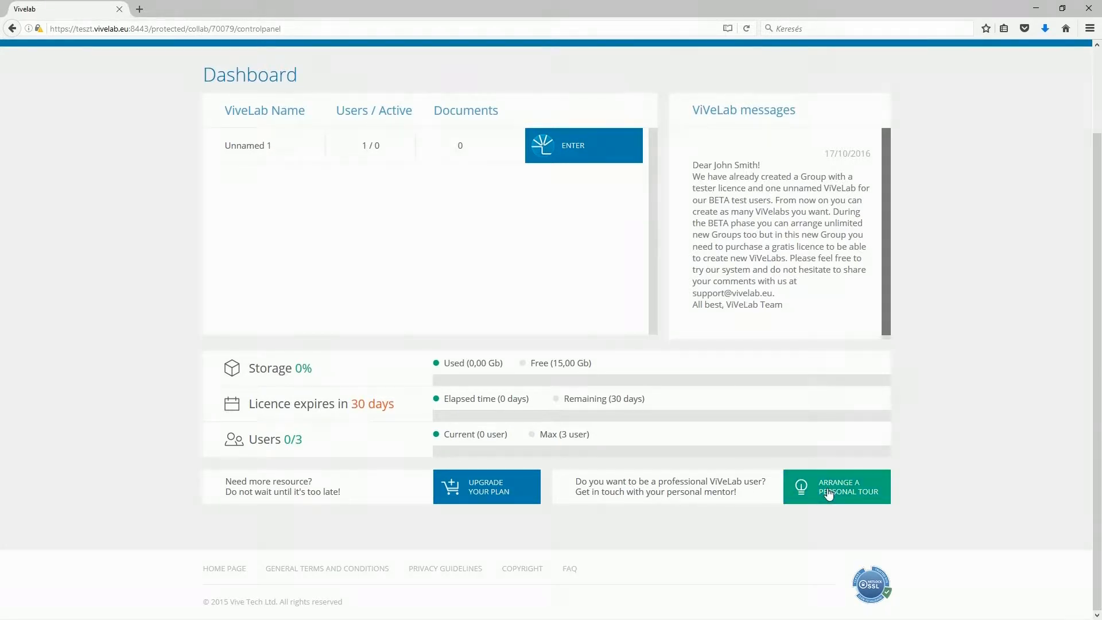
scroll(828, 494, "up", 3)
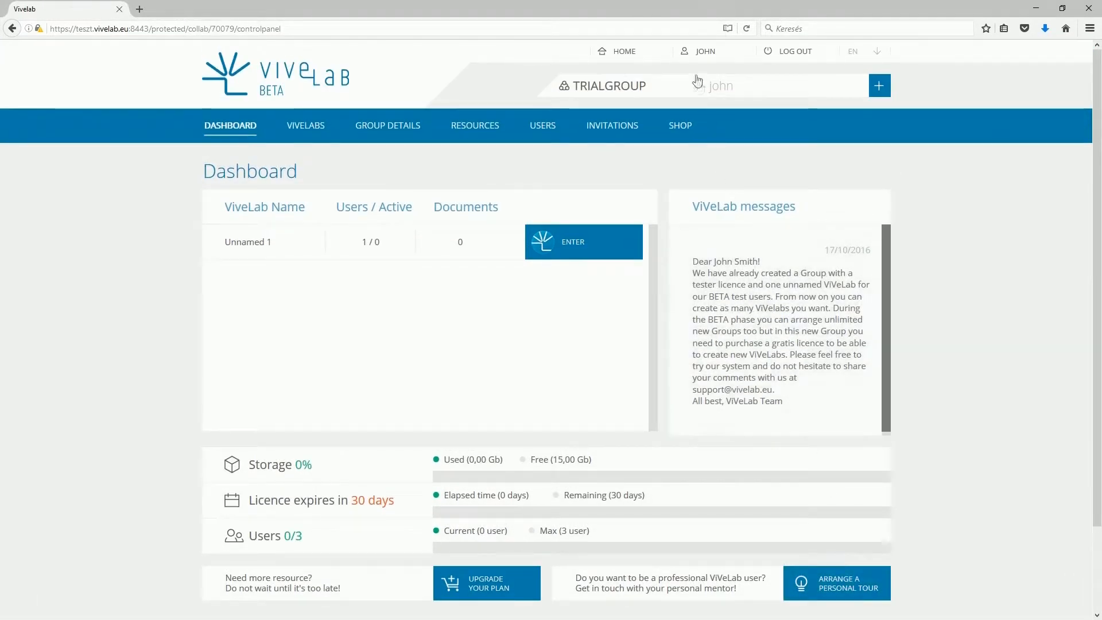
left_click(696, 54)
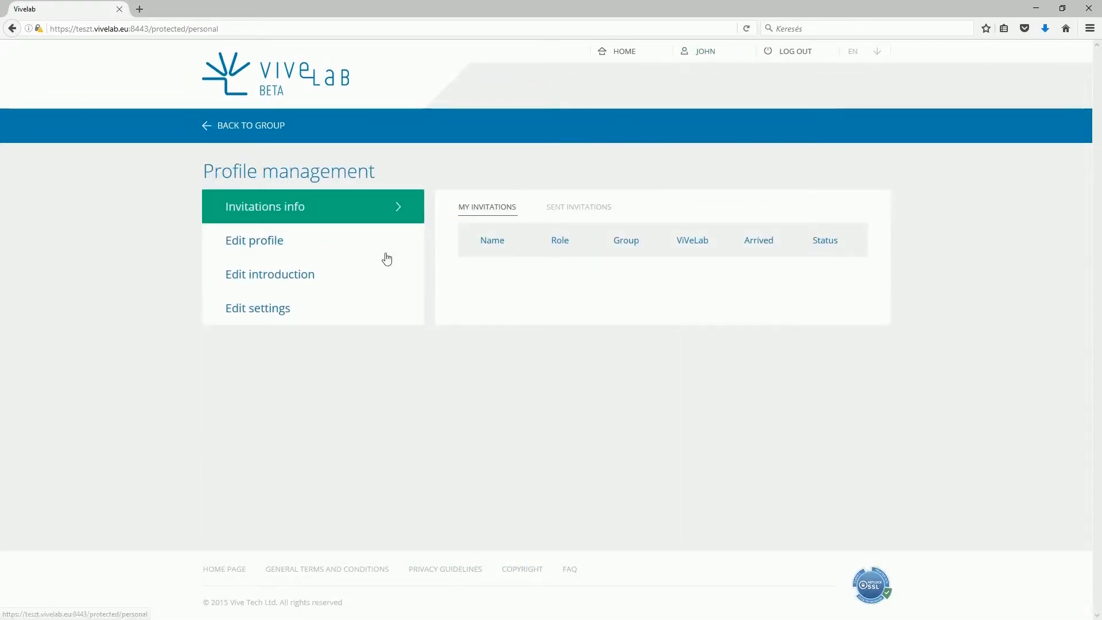
Step: Look through the profile editing form and its introduction editor
left_click(361, 246)
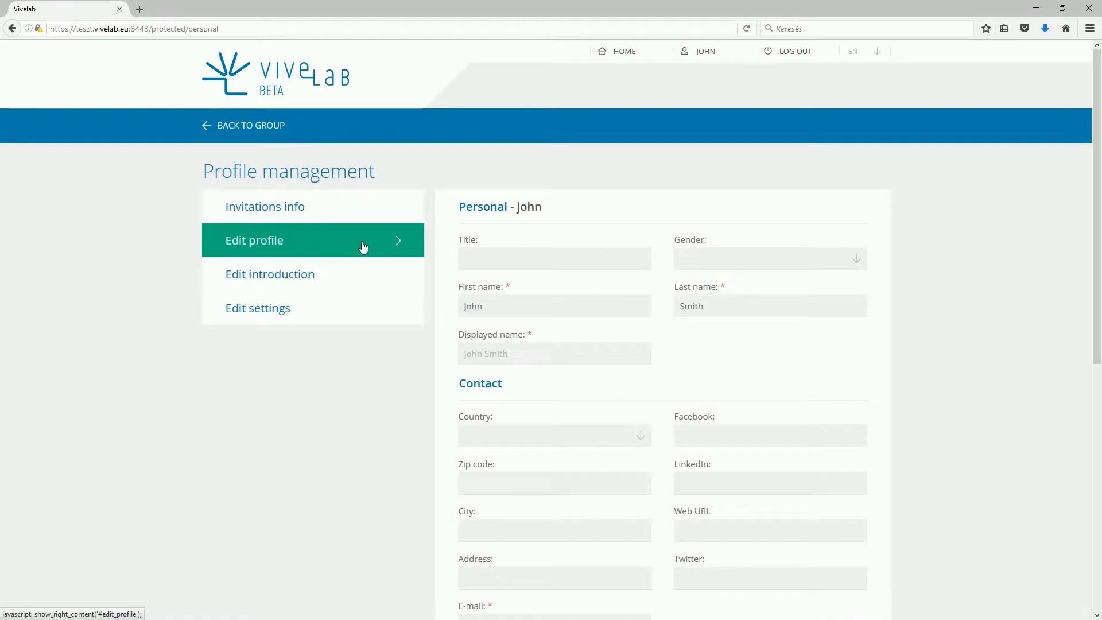
scroll(440, 260, "down", 1)
scroll(440, 259, "down", 6)
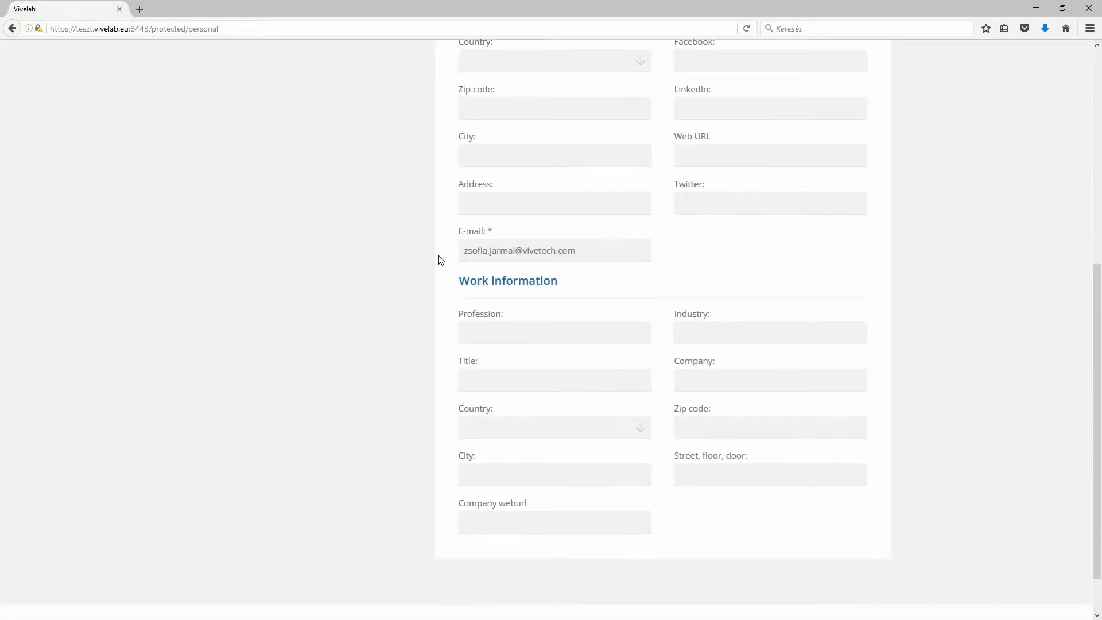
scroll(440, 259, "down", 1)
scroll(440, 259, "up", 6)
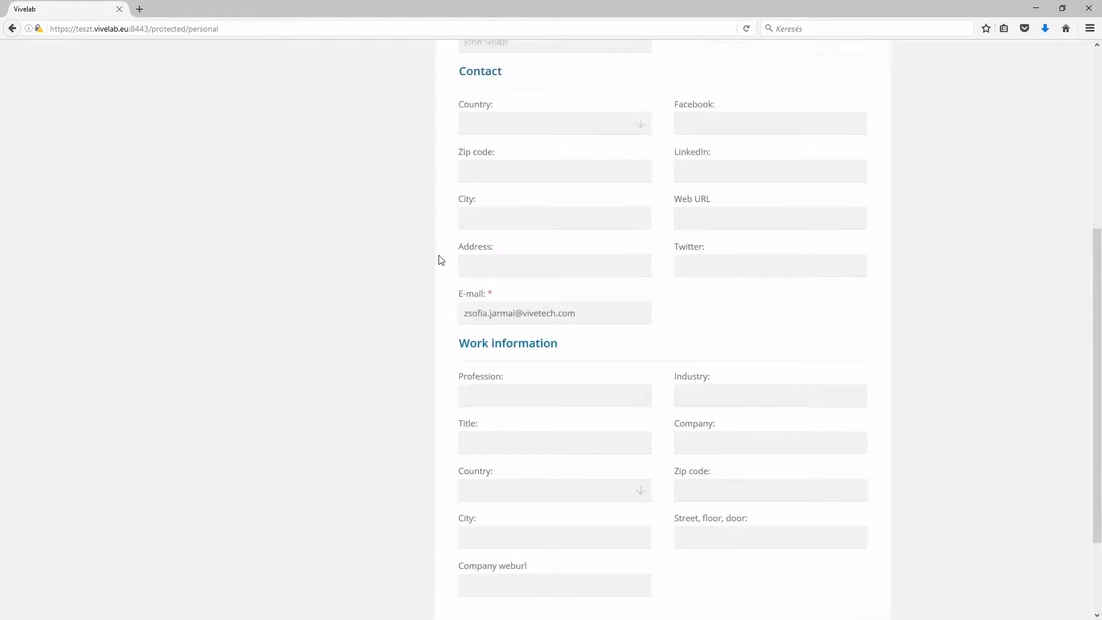
left_click(410, 223)
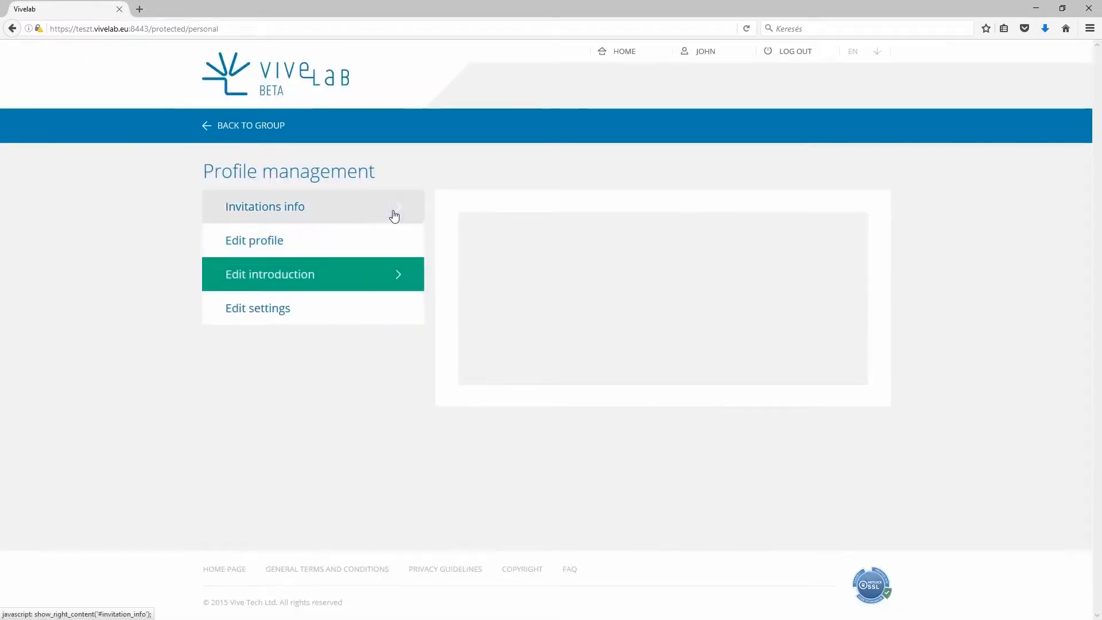
Step: Review the location and password settings, then go back to the TRIALGROUP dashboard
left_click(378, 308)
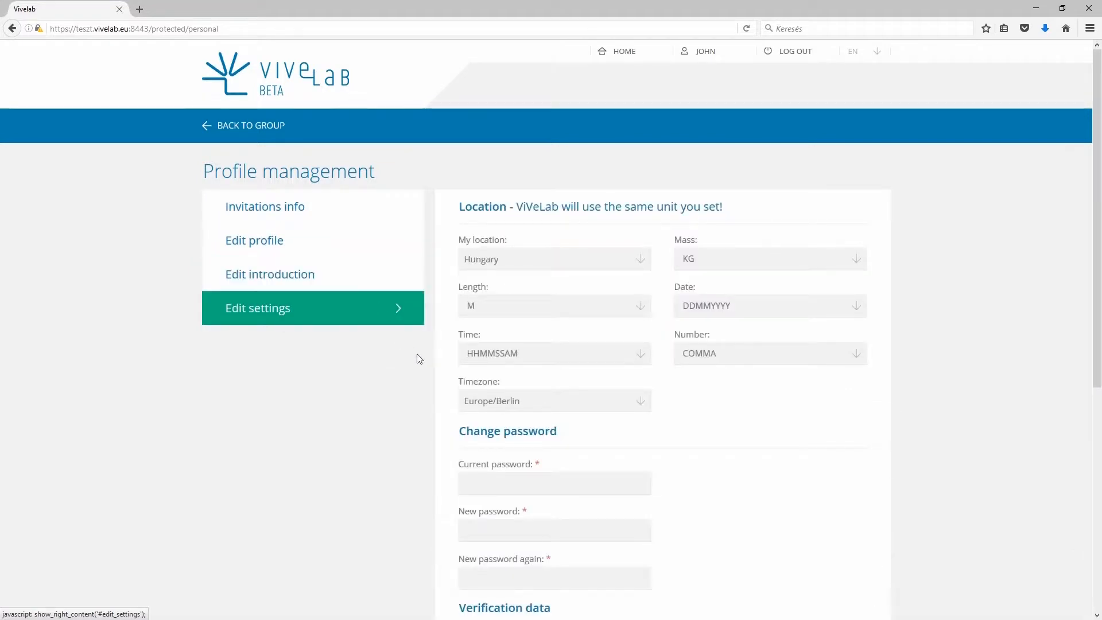
scroll(419, 354, "down", 5)
scroll(420, 361, "up", 6)
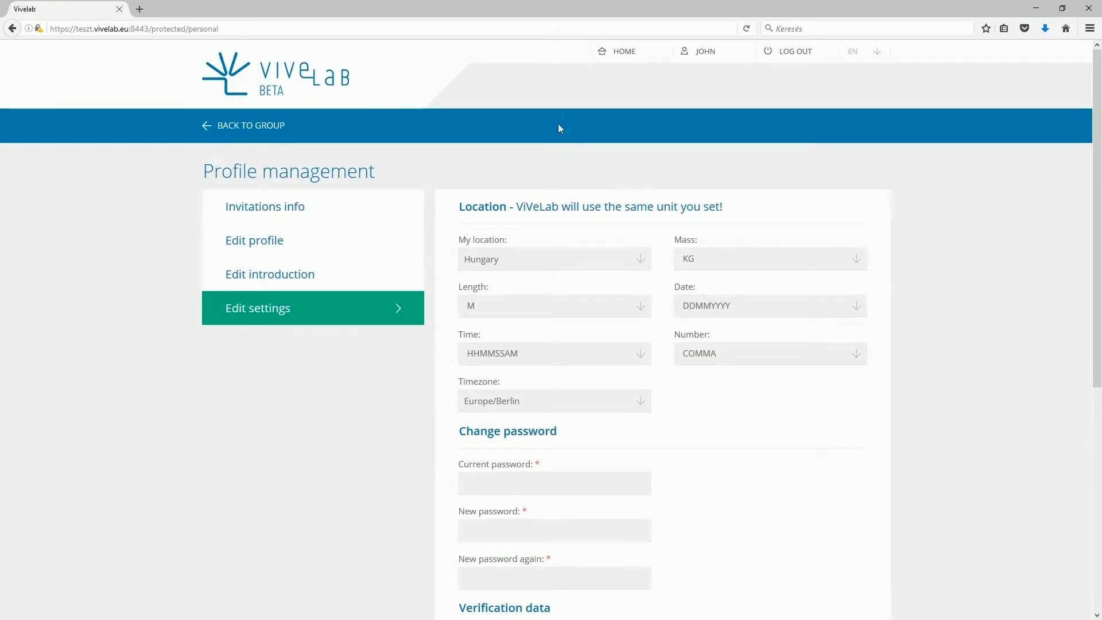
left_click(599, 51)
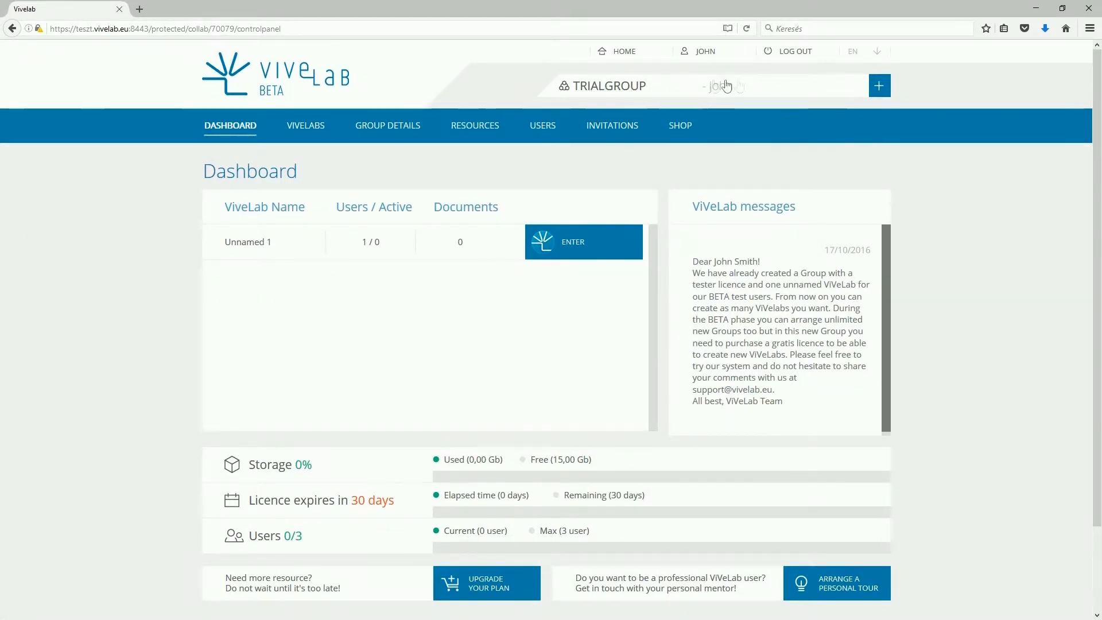
Step: Start a new invitation with the invitee's full name and e-mail address
left_click(628, 128)
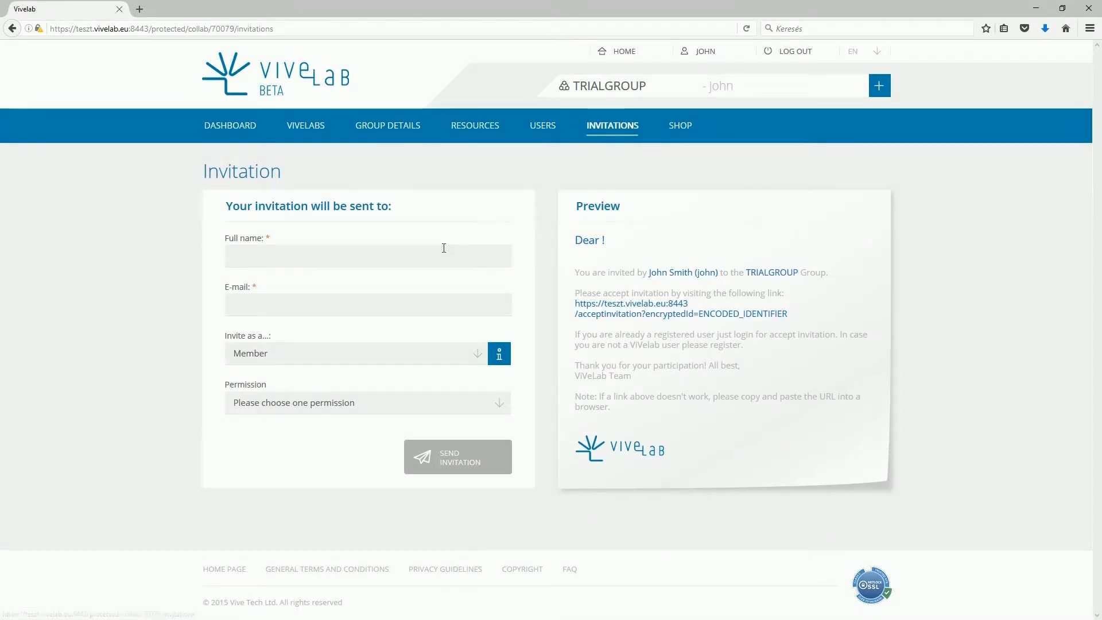
left_click(432, 253)
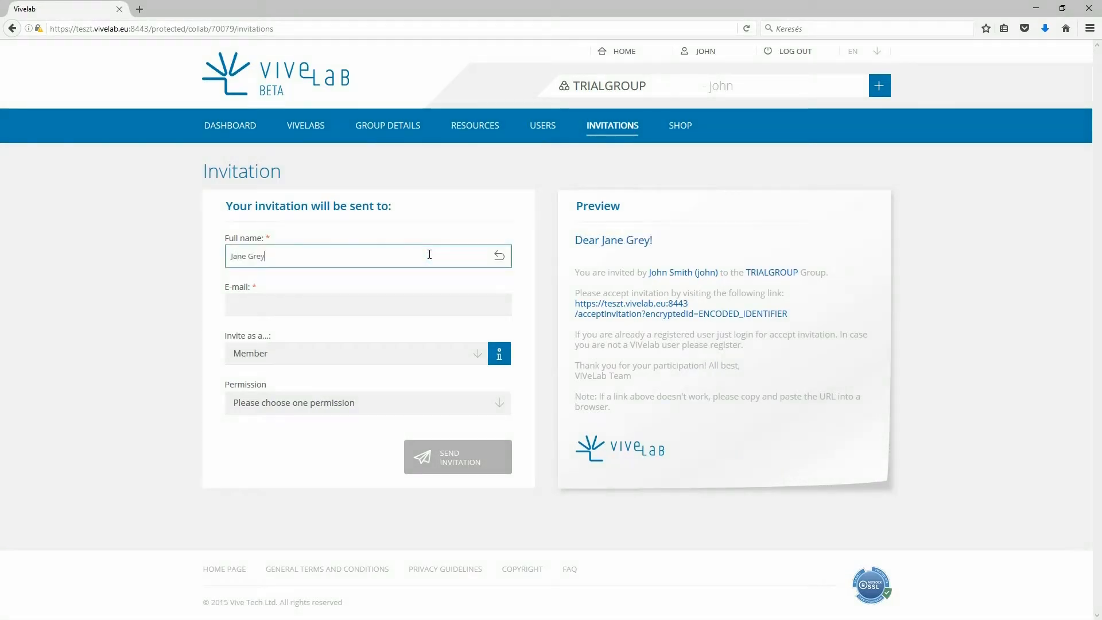
left_click(414, 301)
left_click(414, 302)
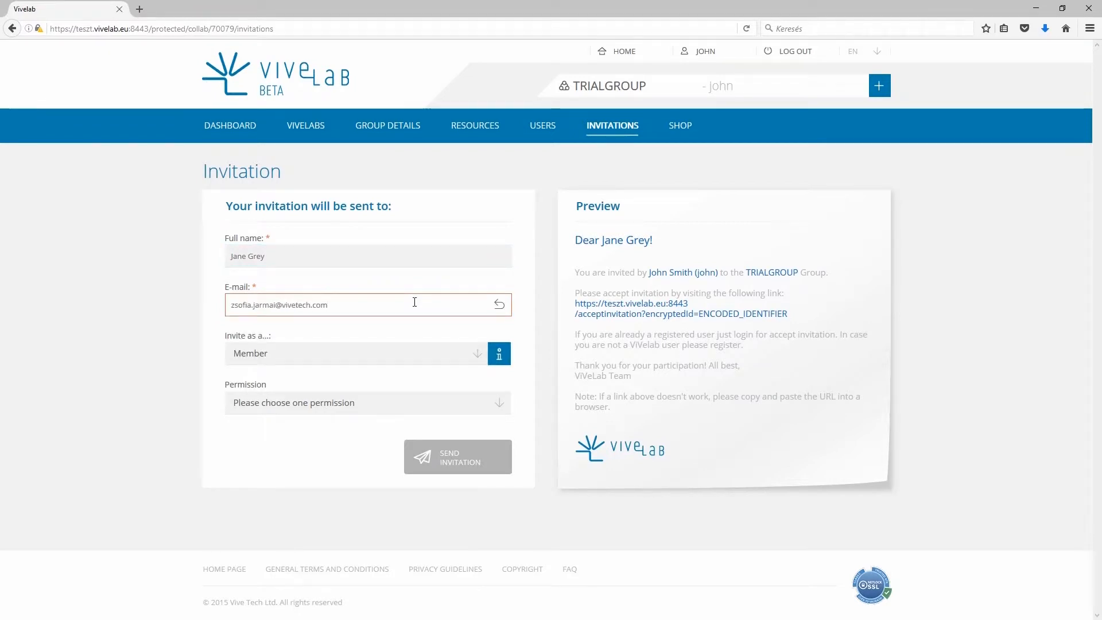
Step: Try the Guest invitation role, then switch the invitation role to Member
left_click(401, 351)
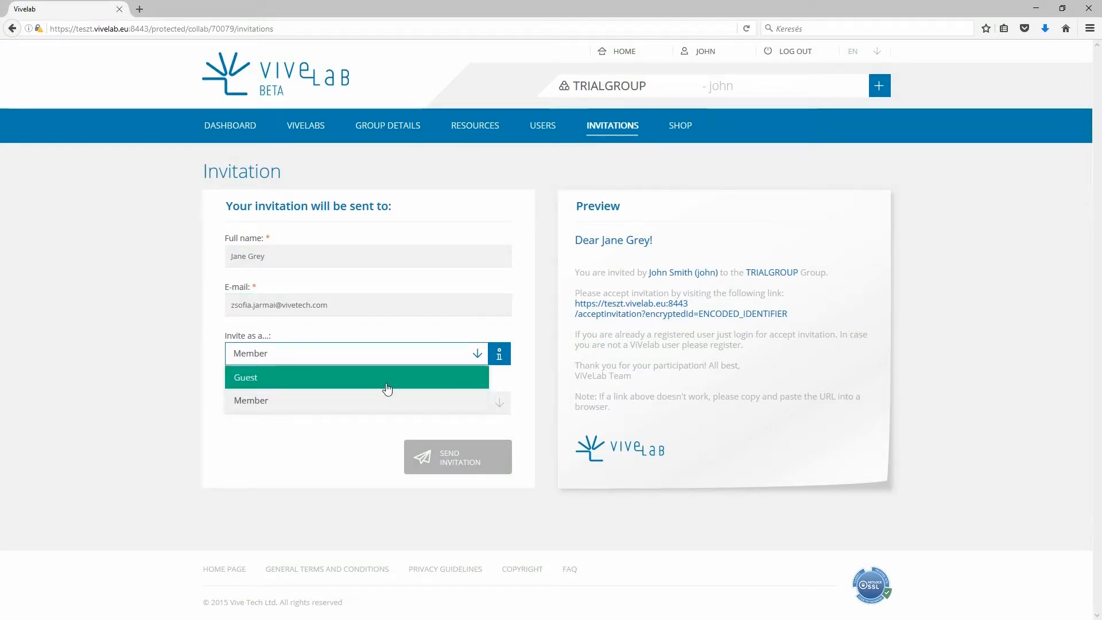
left_click(387, 385)
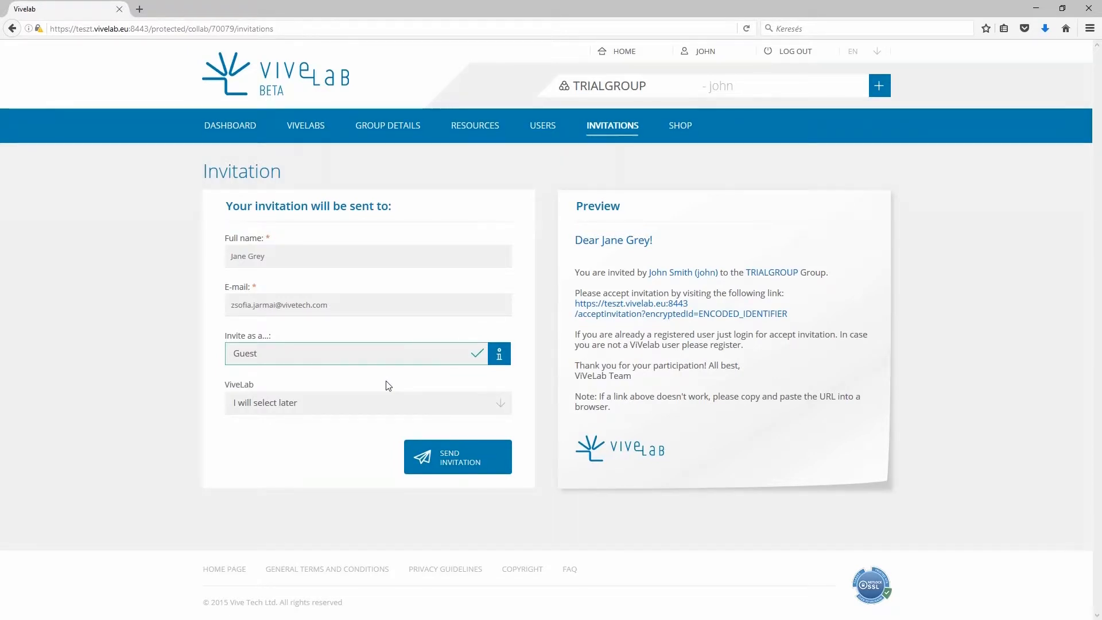
left_click(383, 400)
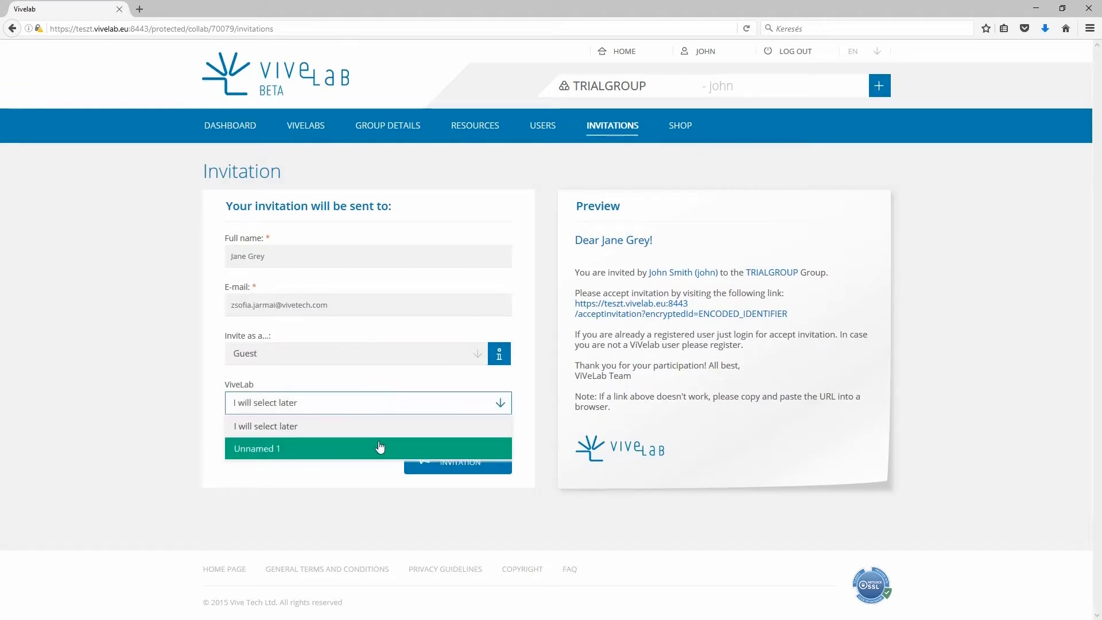
left_click(382, 428)
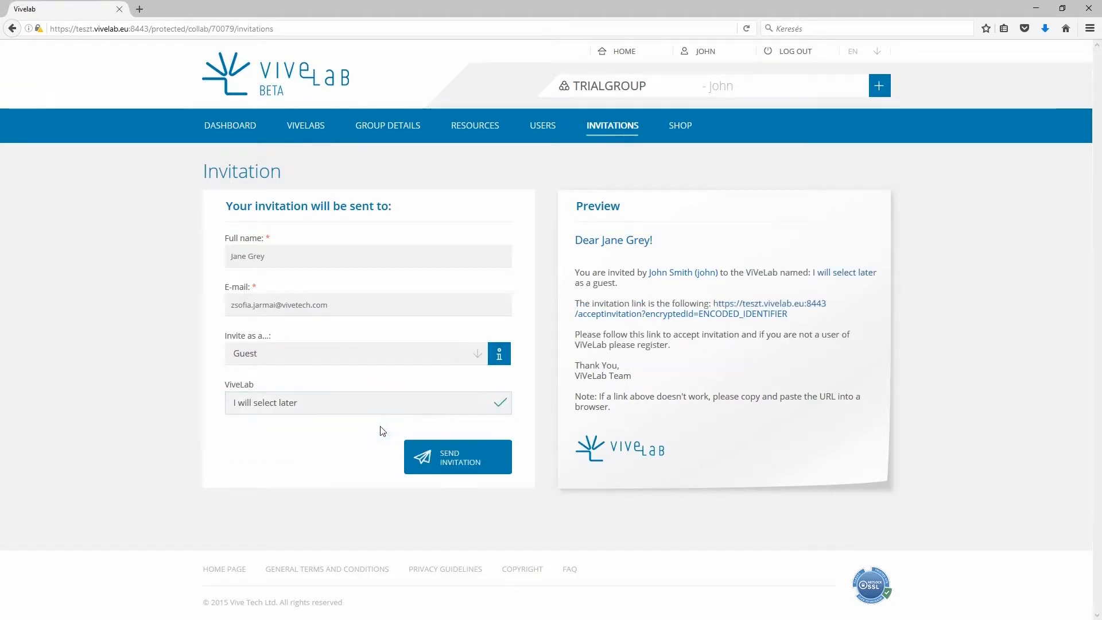
left_click(368, 361)
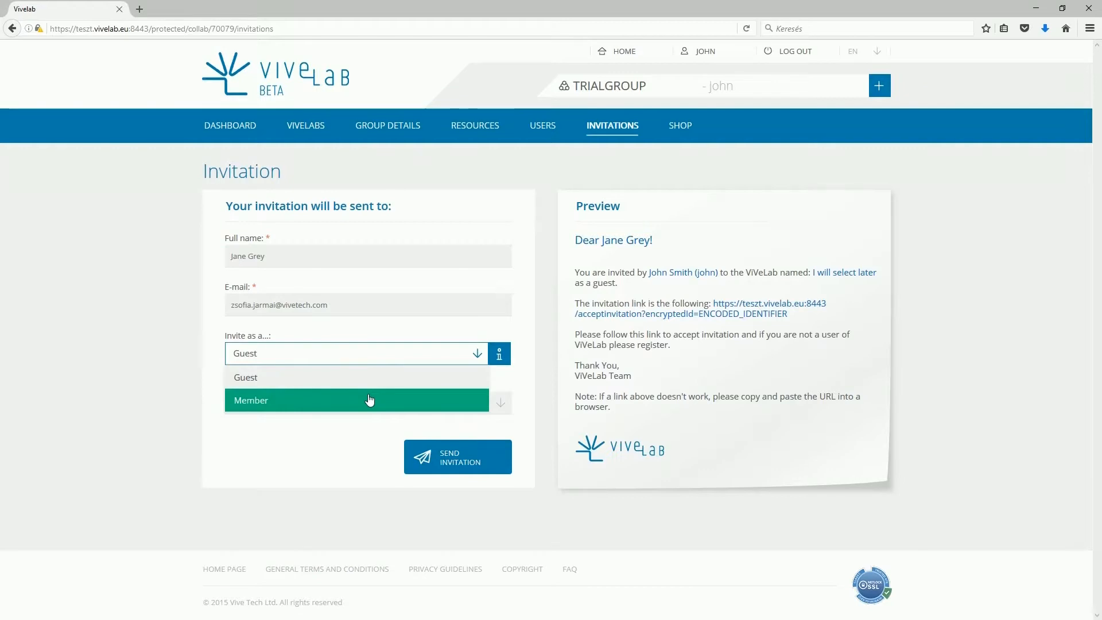
left_click(369, 400)
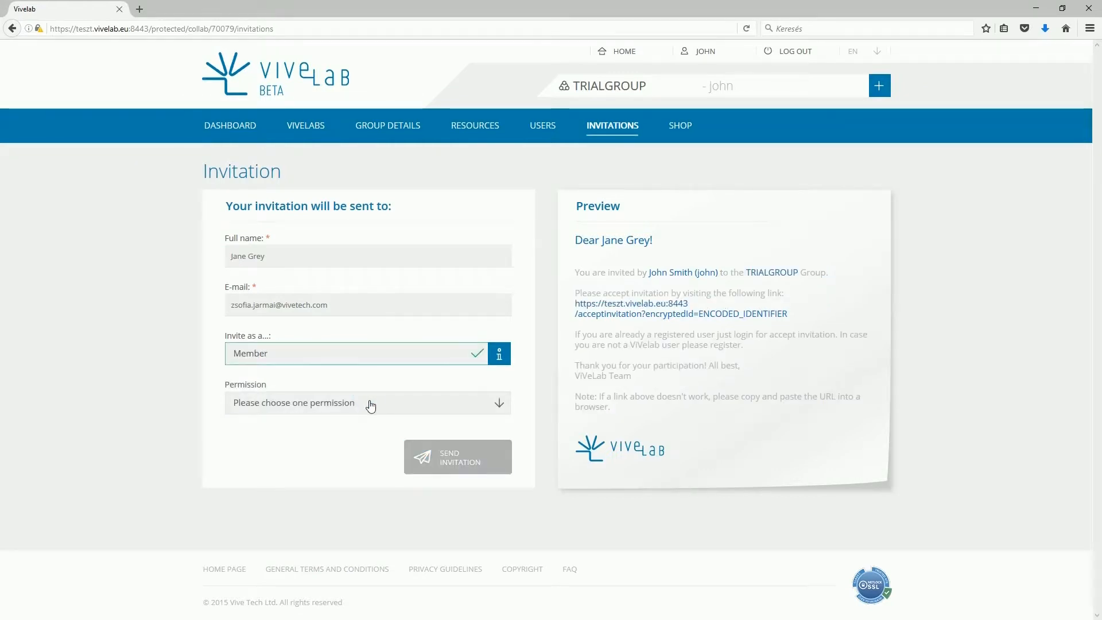
Step: Give the invitee Member permission and send the invitation
left_click(369, 402)
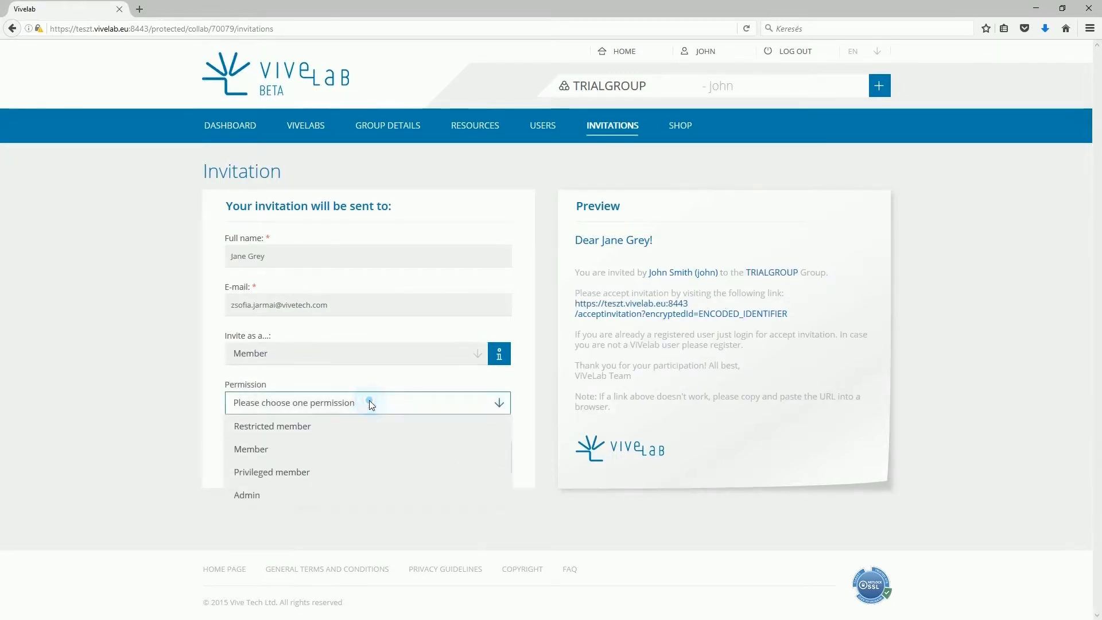
left_click(378, 456)
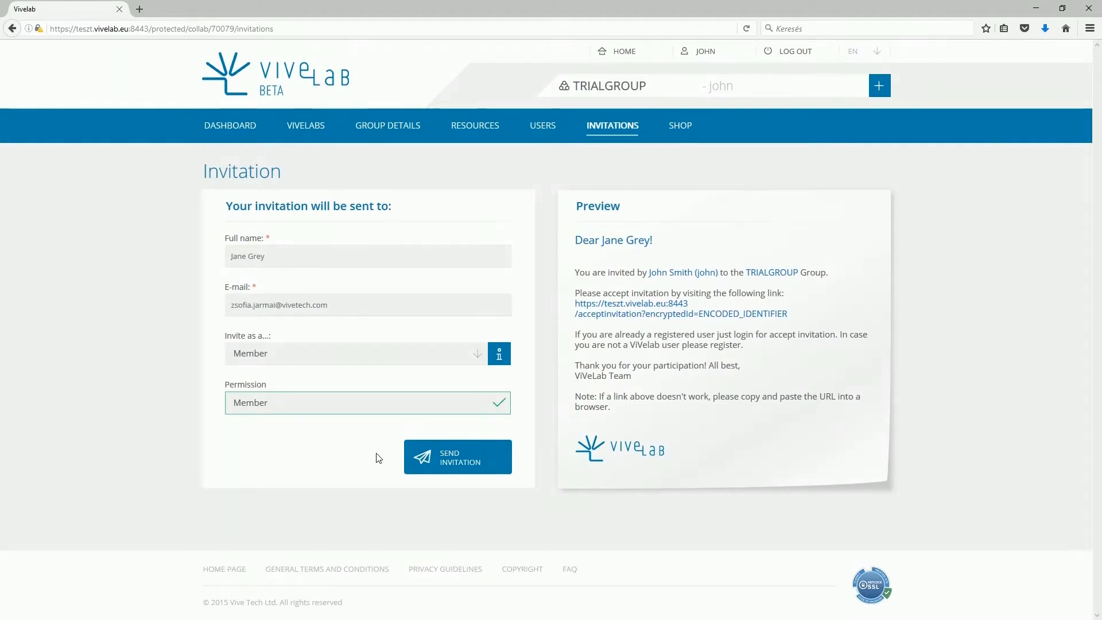
left_click(377, 454)
left_click(453, 456)
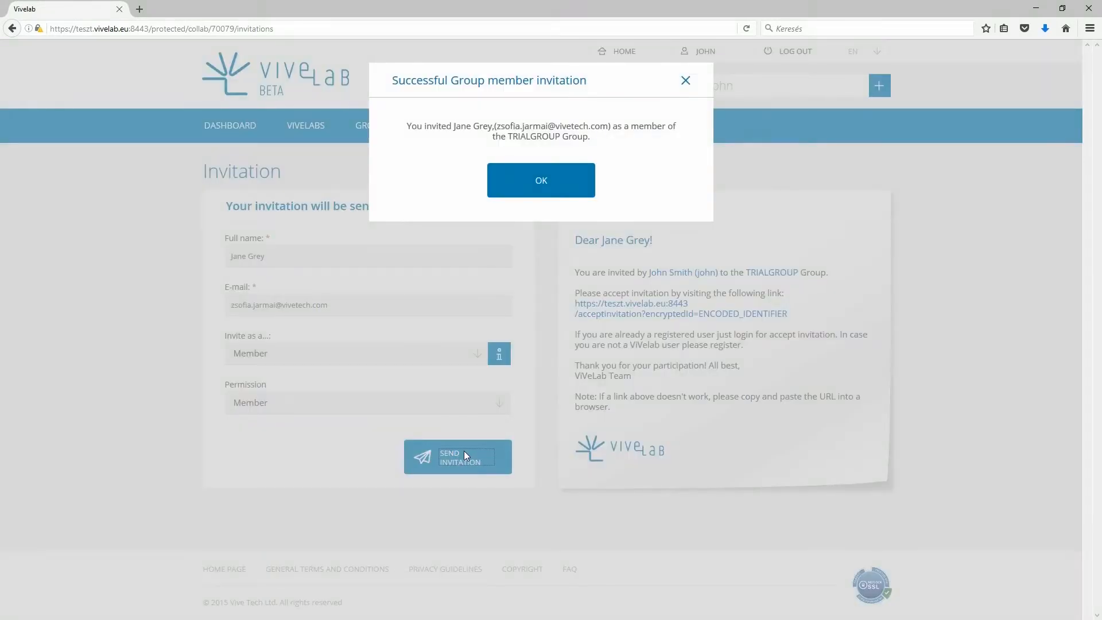
left_click(529, 188)
left_click(315, 133)
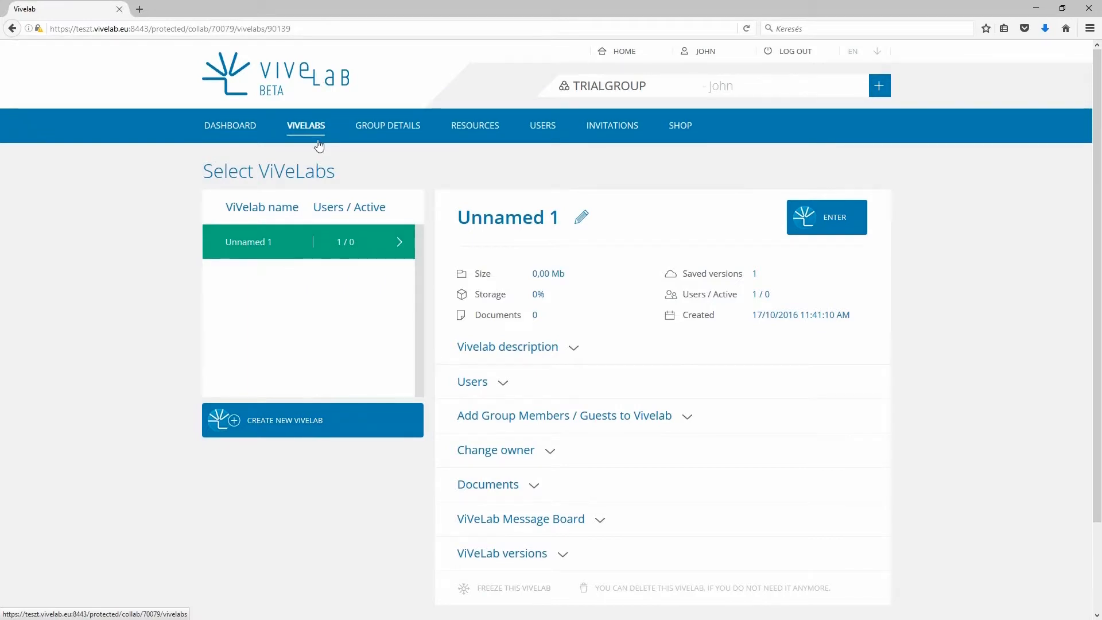
Step: Create a new ViVeLab and rename it to 'car analysis'
left_click(295, 420)
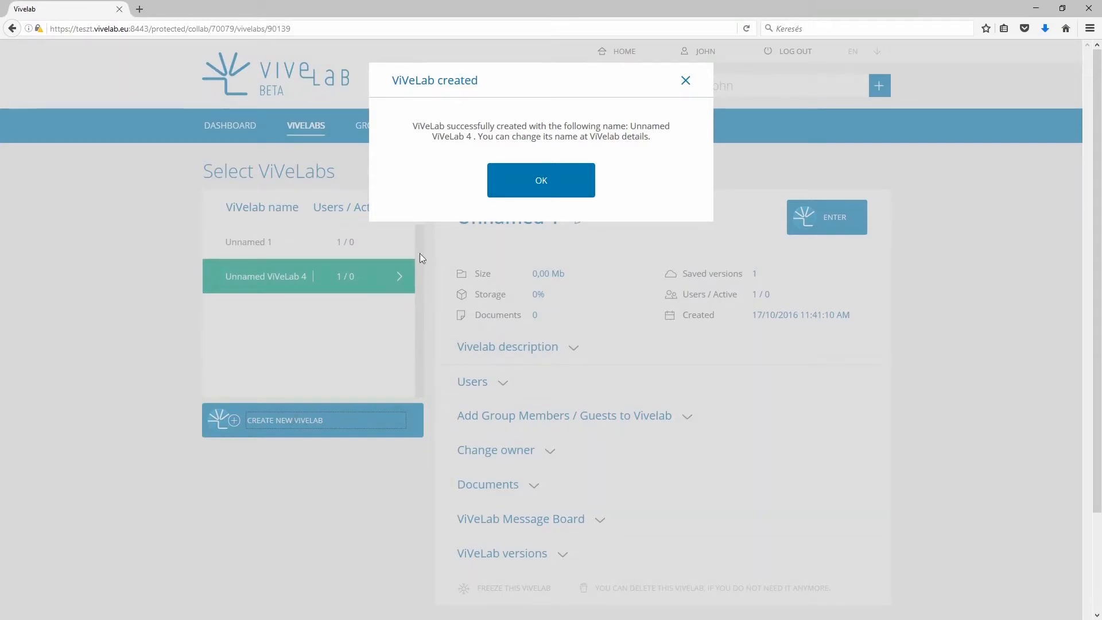
left_click(510, 188)
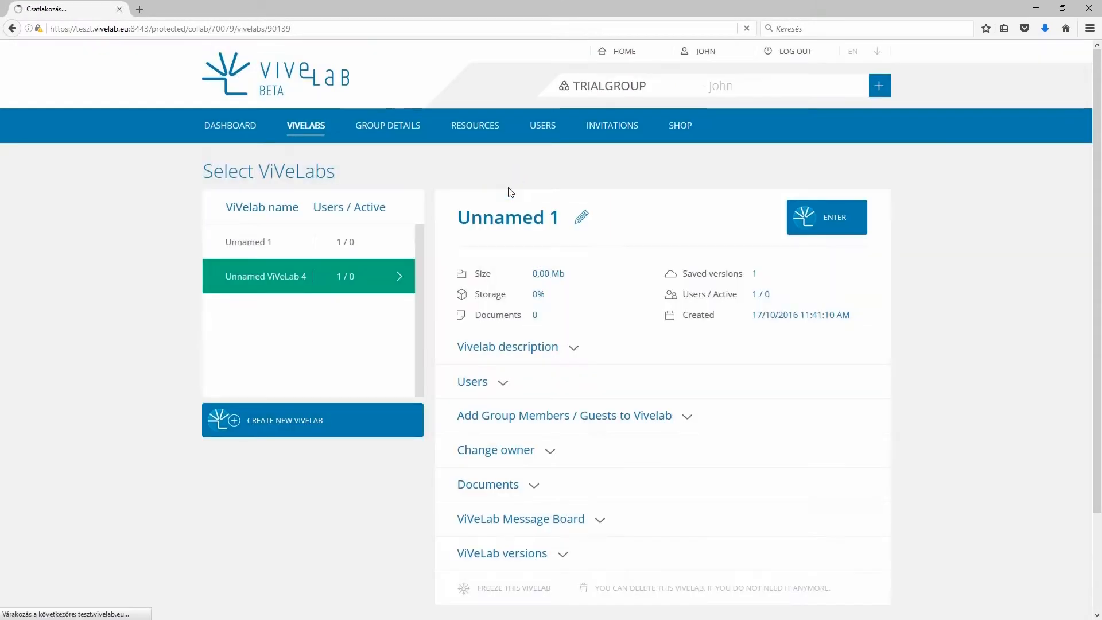
left_click(512, 215)
type("car analysis")
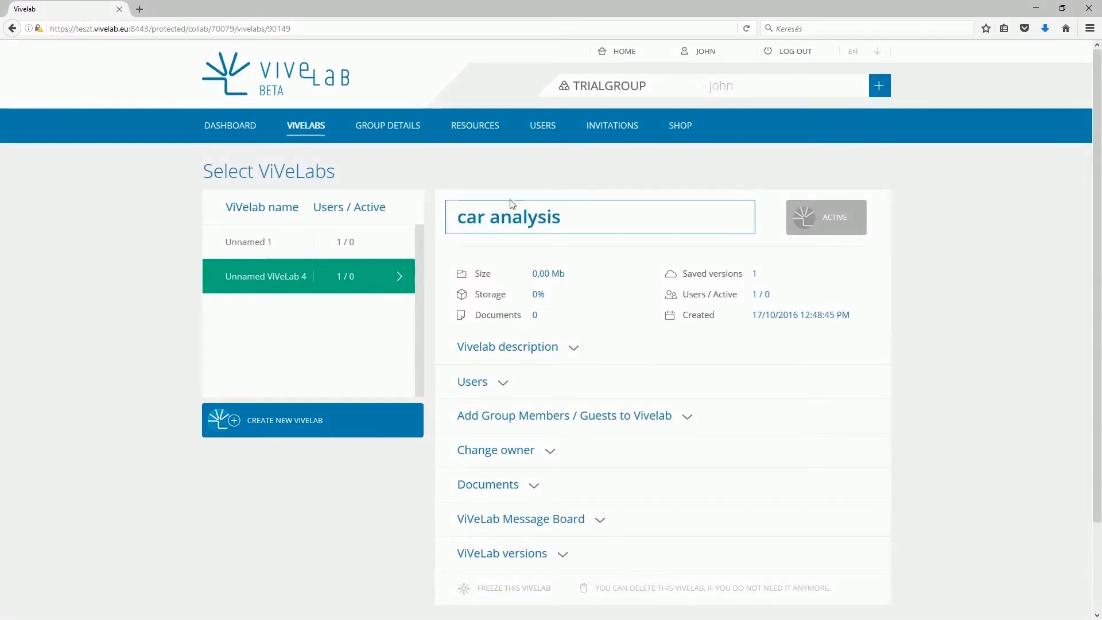
left_click(512, 197)
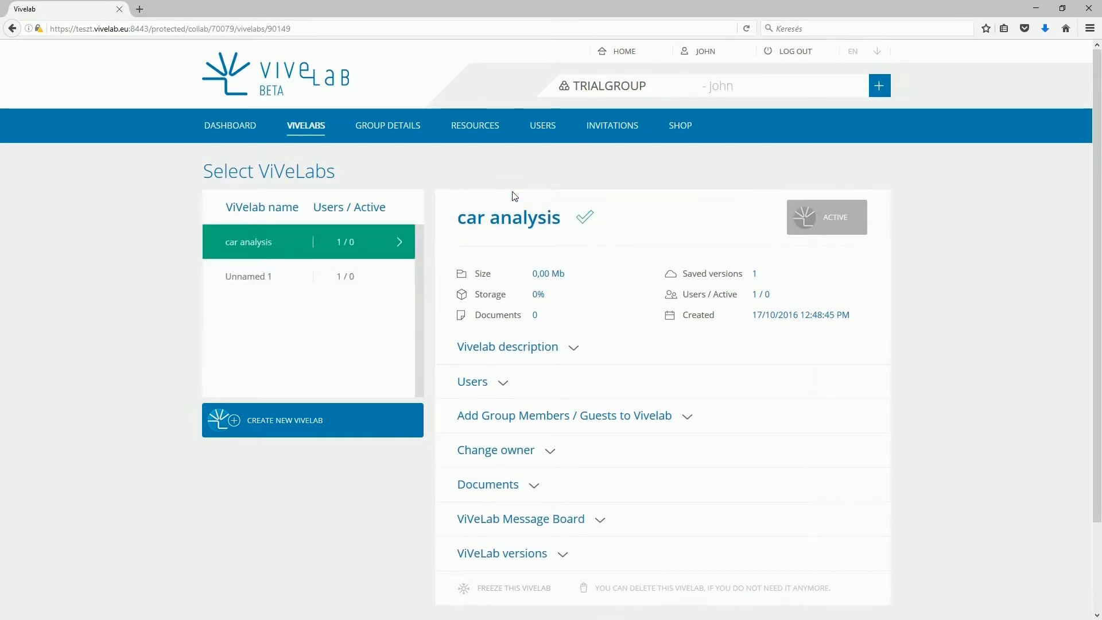
Step: Add the unassigned group member to this ViVeLab's users with the Member role
left_click(567, 355)
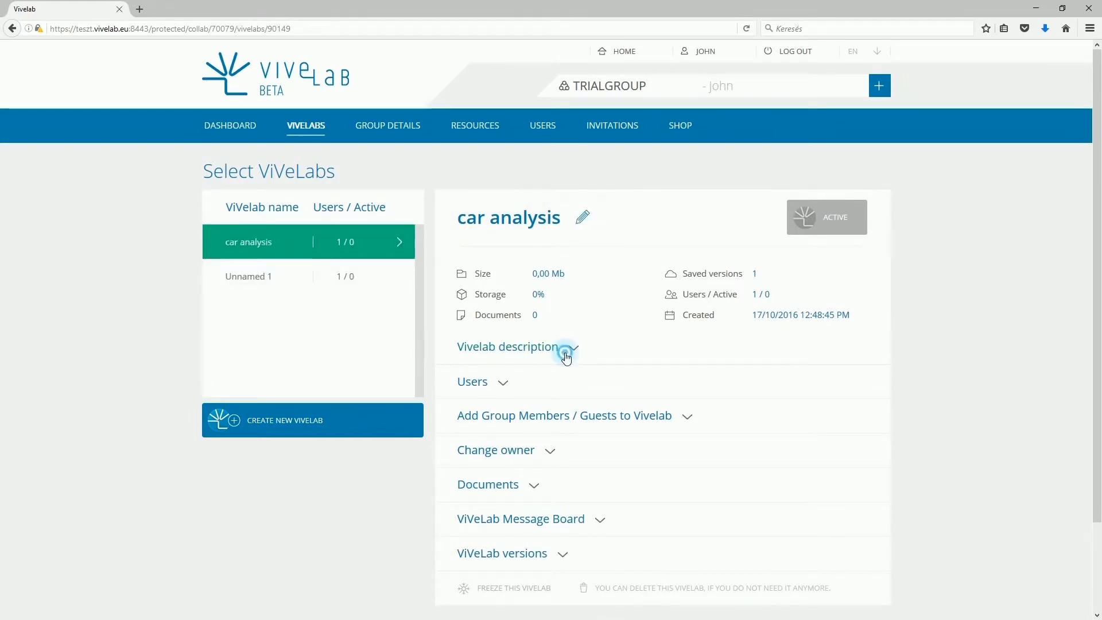
scroll(566, 358, "down", 2)
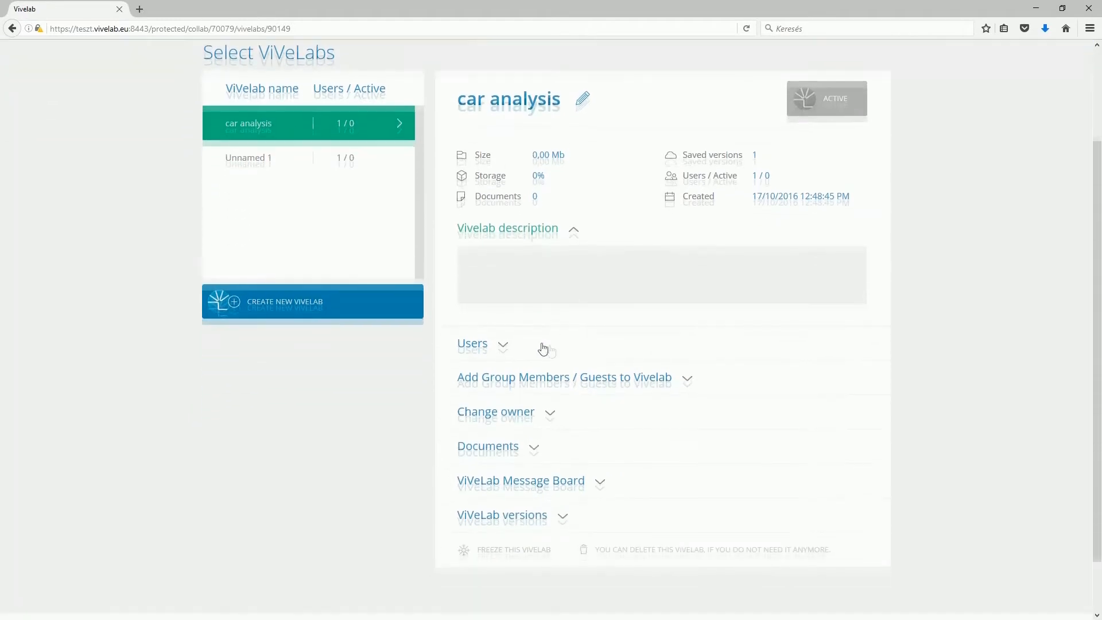
left_click(505, 331)
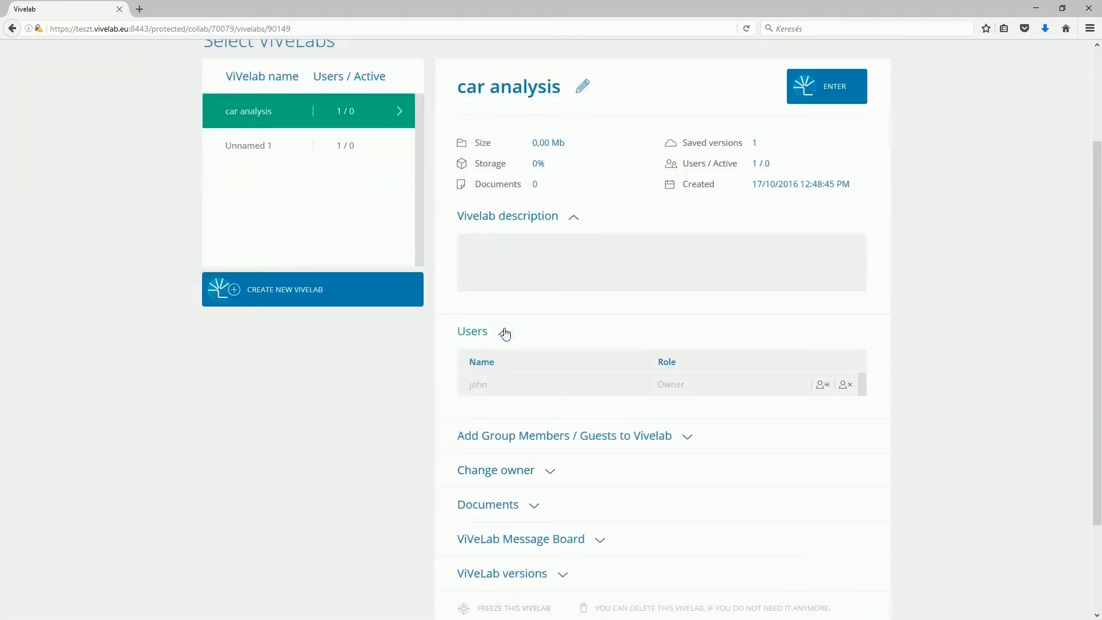
left_click(580, 436)
scroll(581, 436, "down", 2)
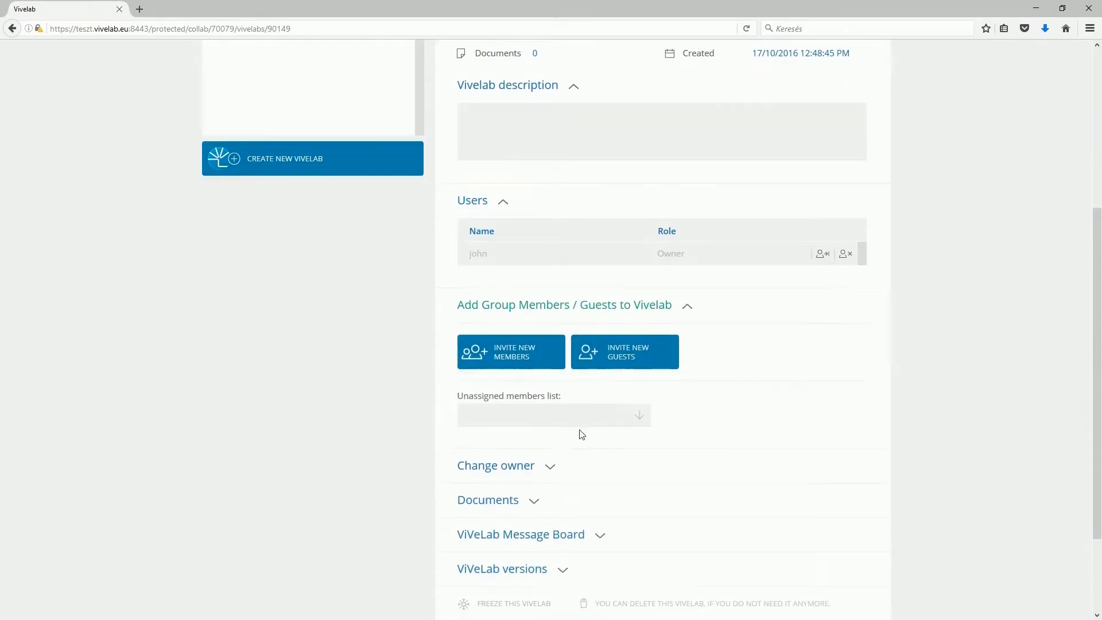
left_click(584, 422)
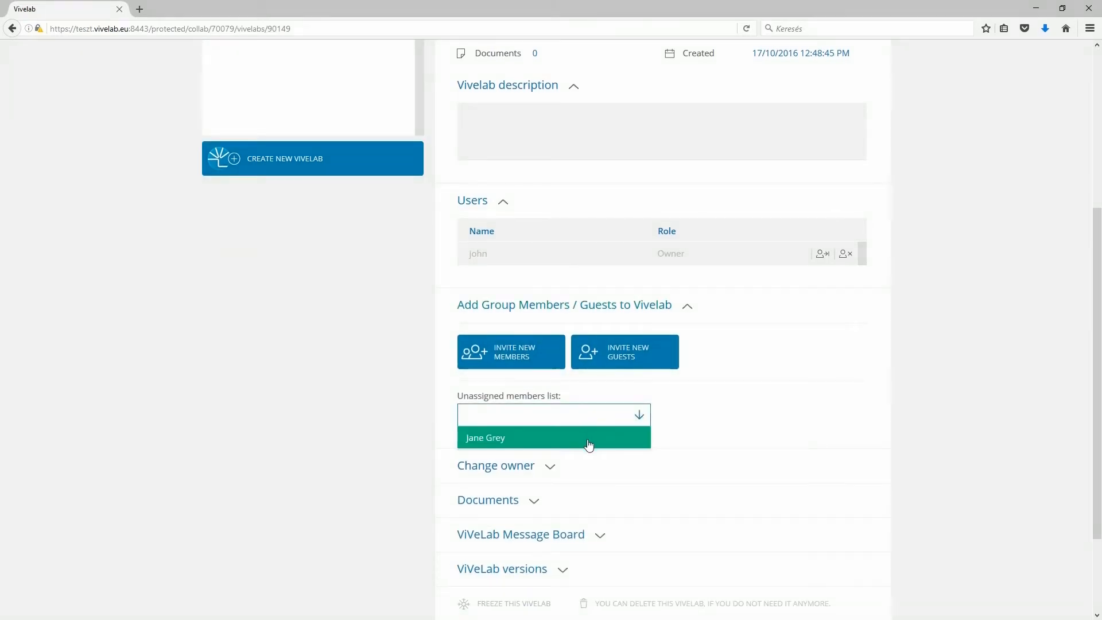
left_click(588, 440)
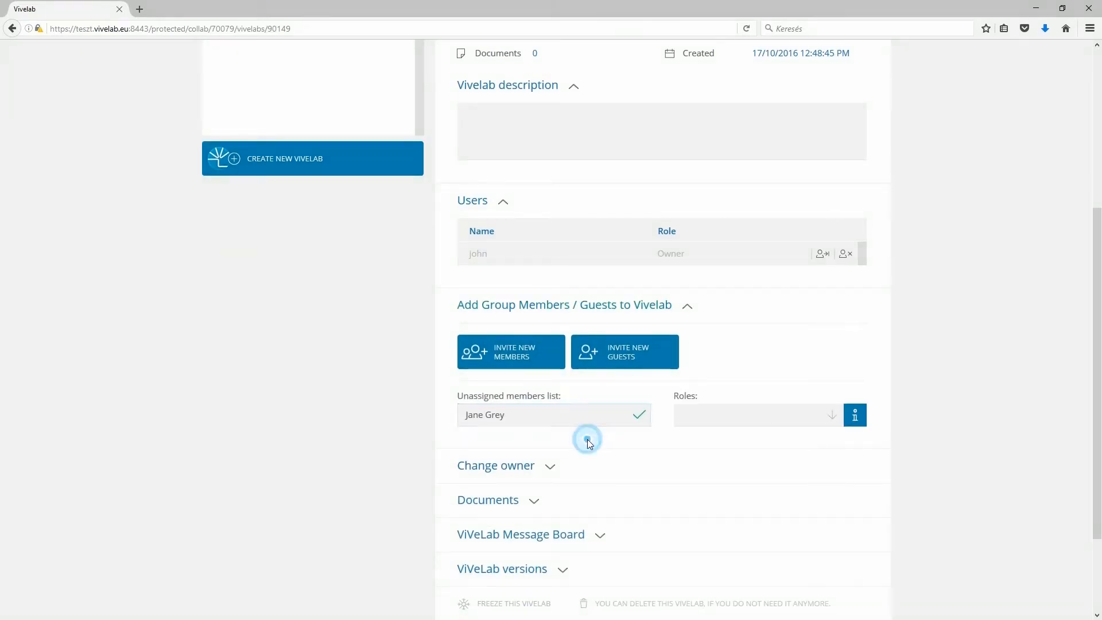
left_click(680, 414)
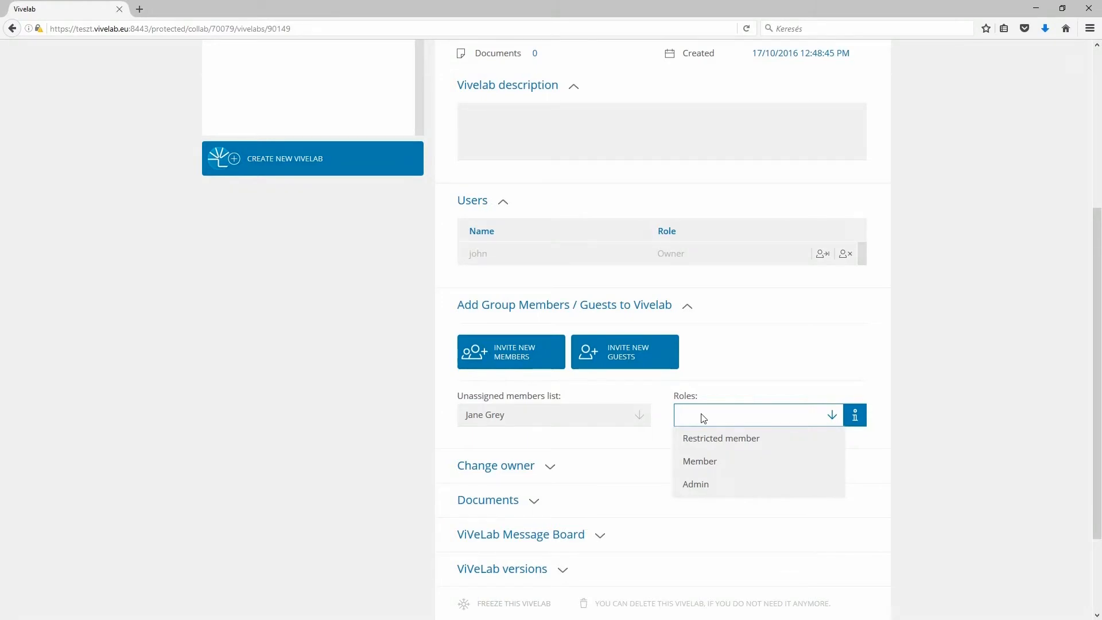
left_click(733, 463)
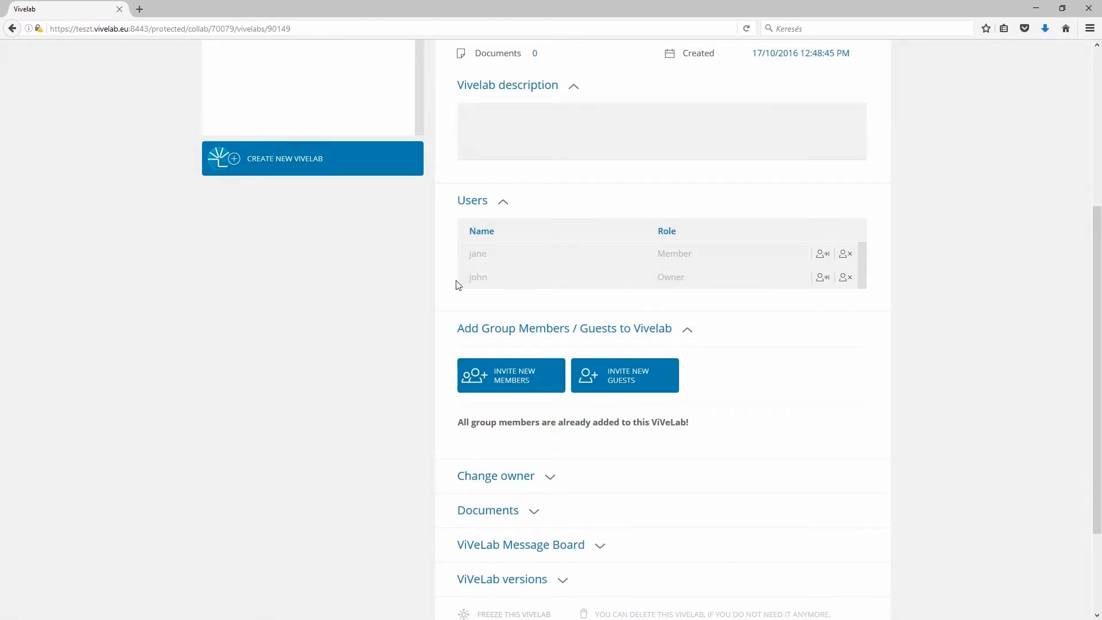
Step: Expand the Change owner, Documents, Message Board and versions sections, then scroll back up
left_click(509, 485)
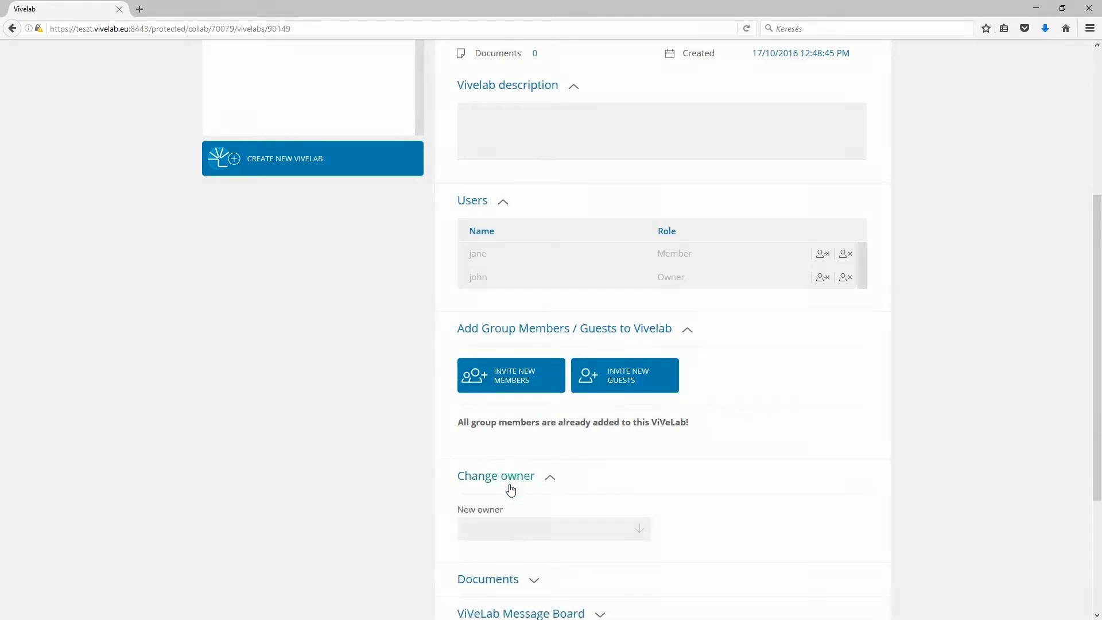
left_click(551, 528)
scroll(552, 529, "down", 4)
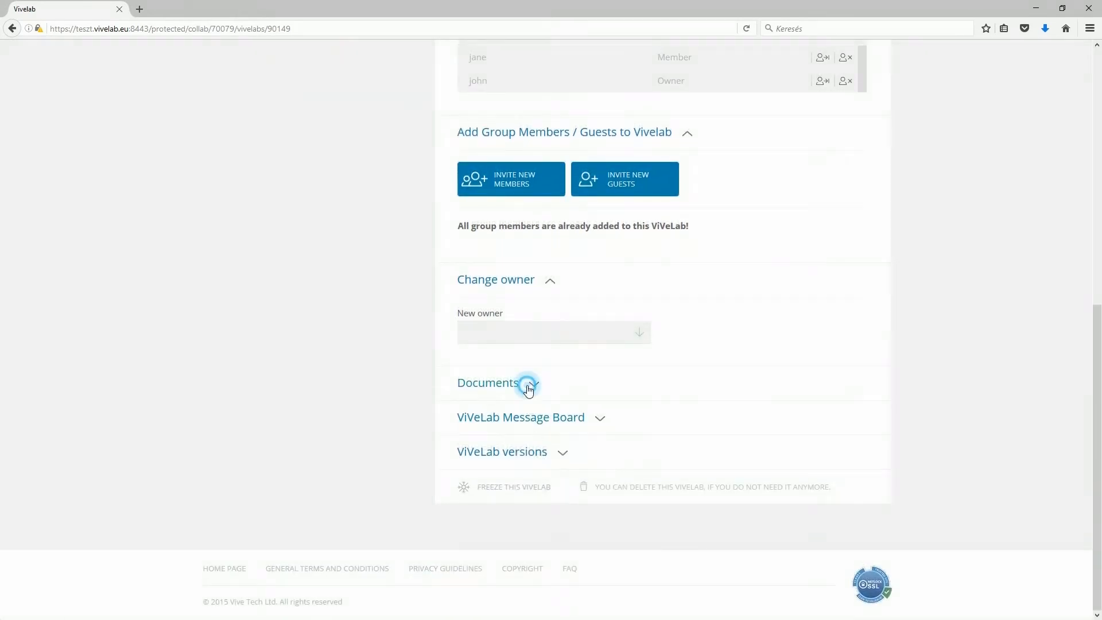
left_click(529, 389)
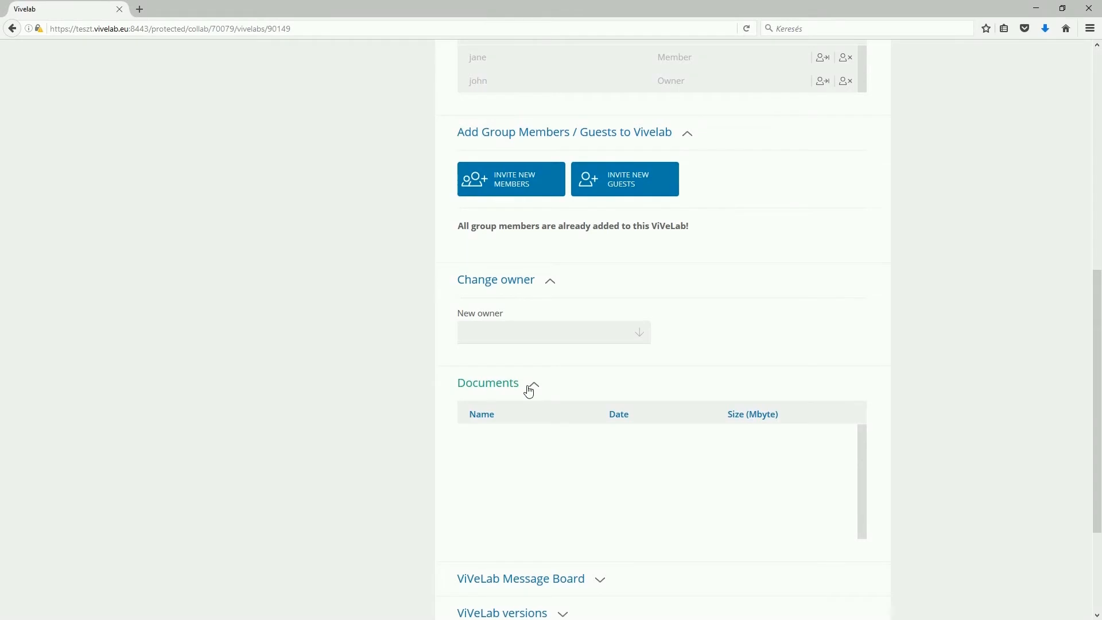
scroll(527, 391, "down", 3)
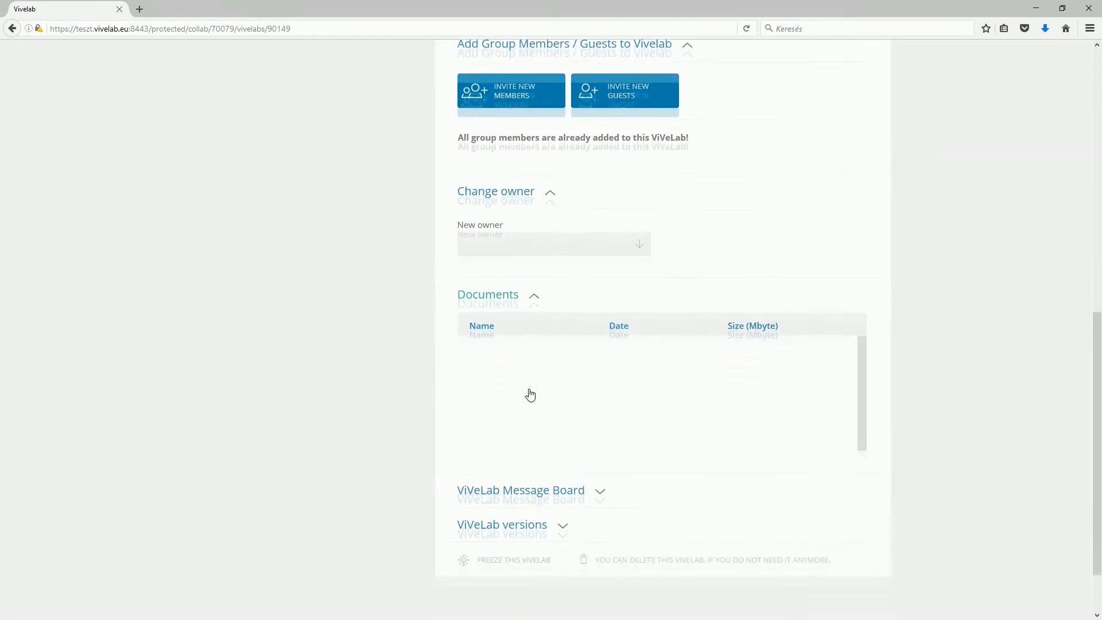
left_click(594, 418)
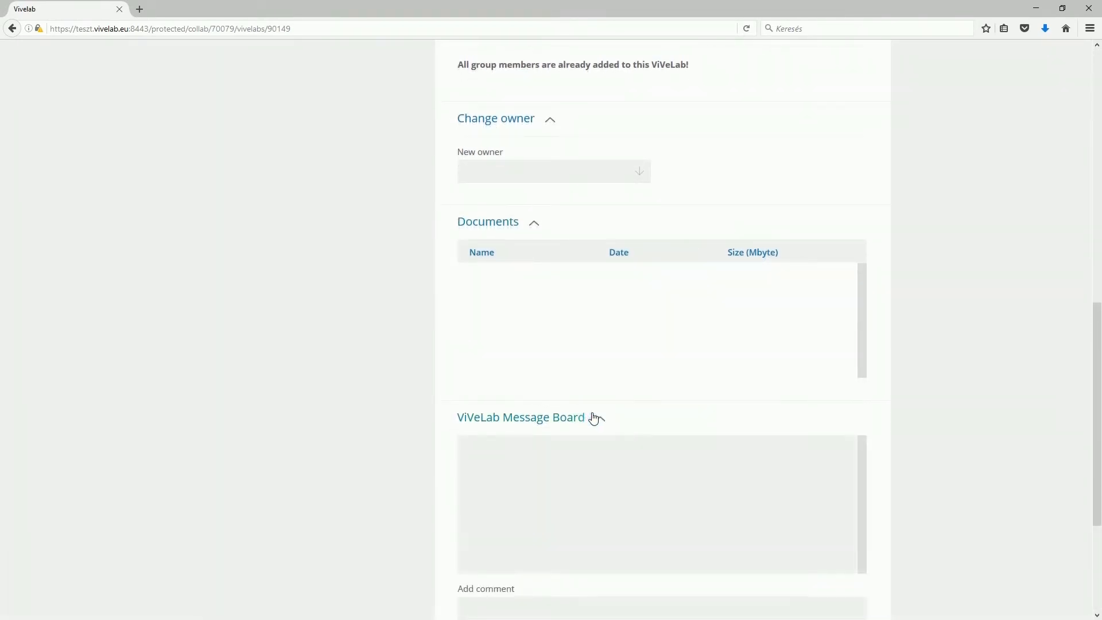
scroll(592, 418, "down", 4)
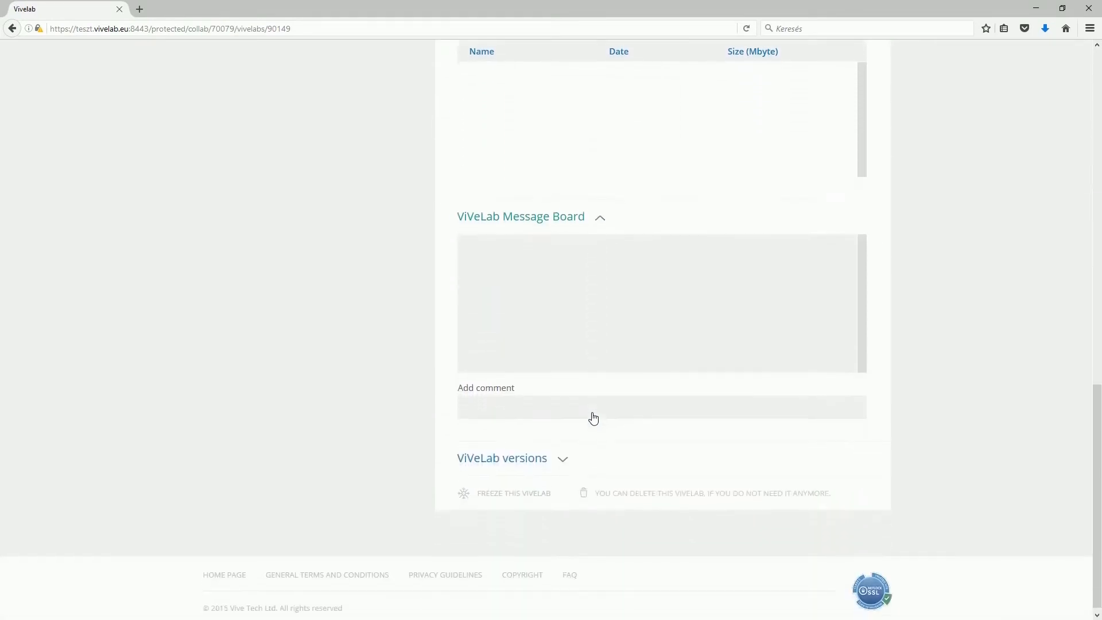
left_click(562, 456)
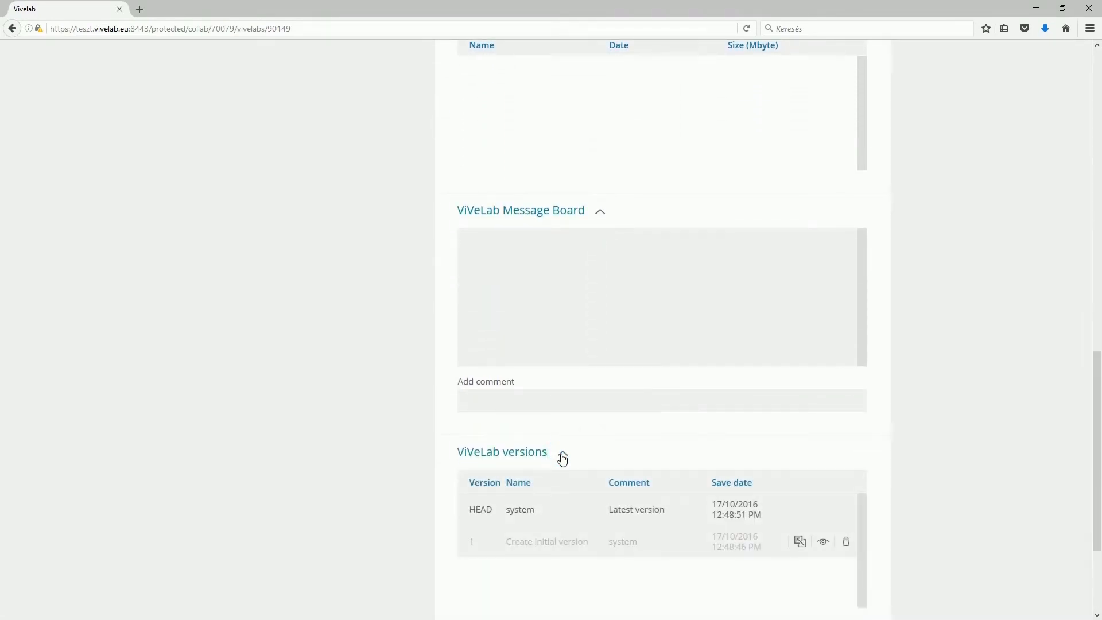
scroll(563, 459, "down", 3)
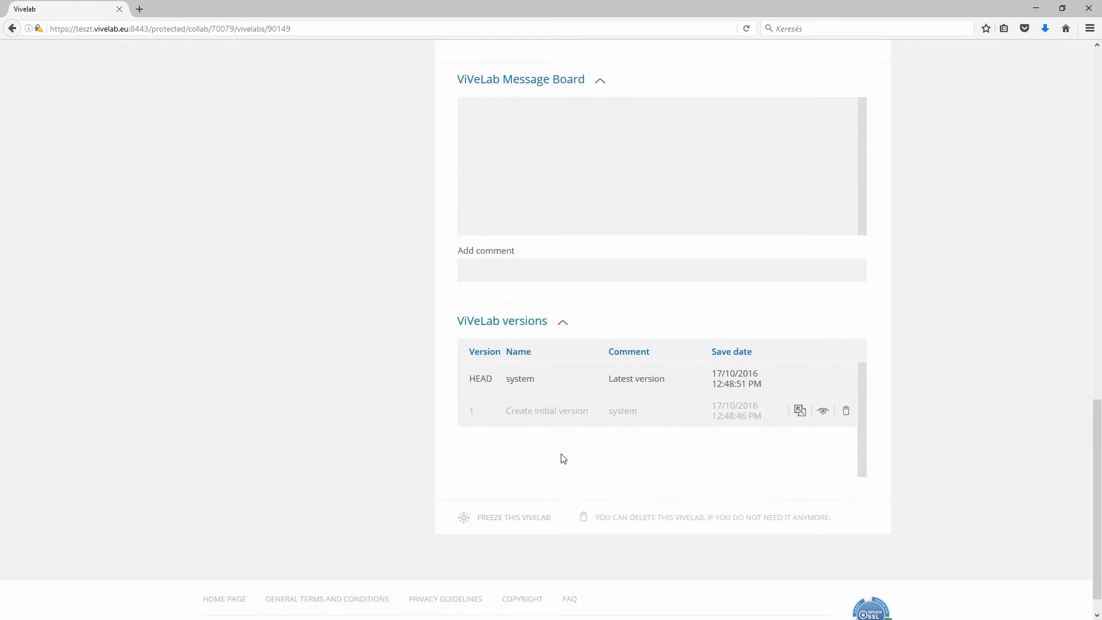
scroll(576, 463, "up", 10)
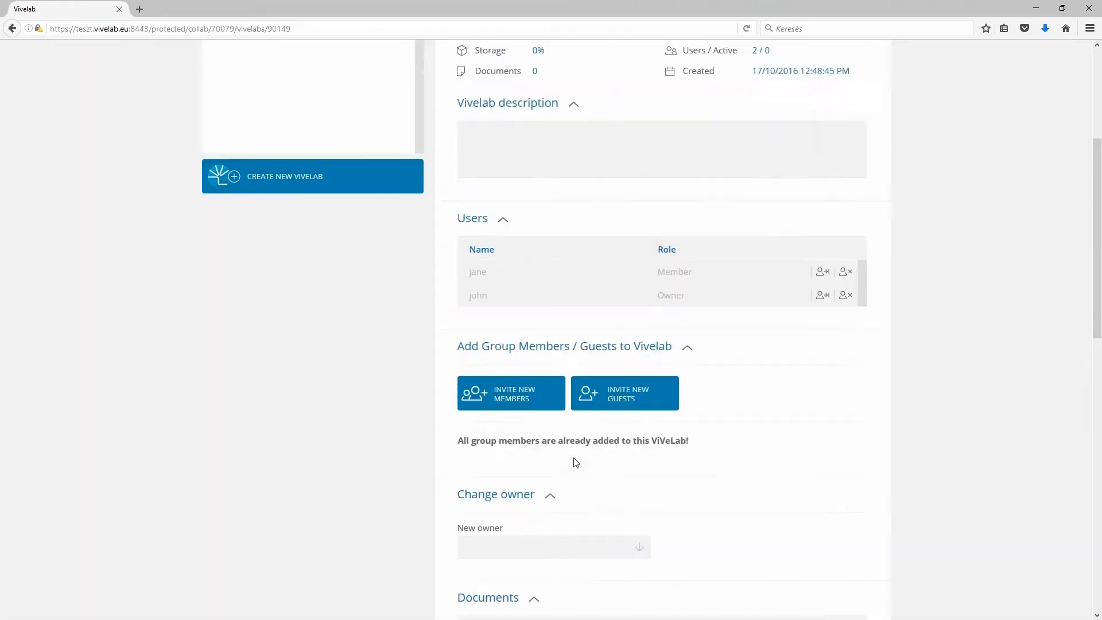
scroll(576, 462, "up", 4)
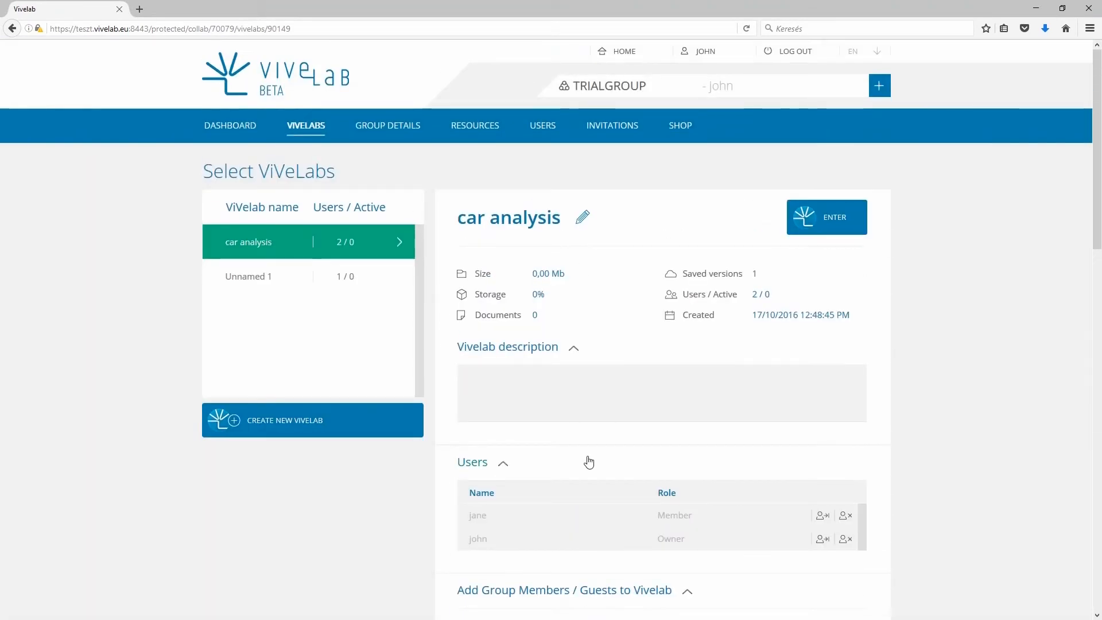
Step: Enter the car analysis ViVeLab and save the CitrixReceiver.exe installer for Windows
left_click(841, 228)
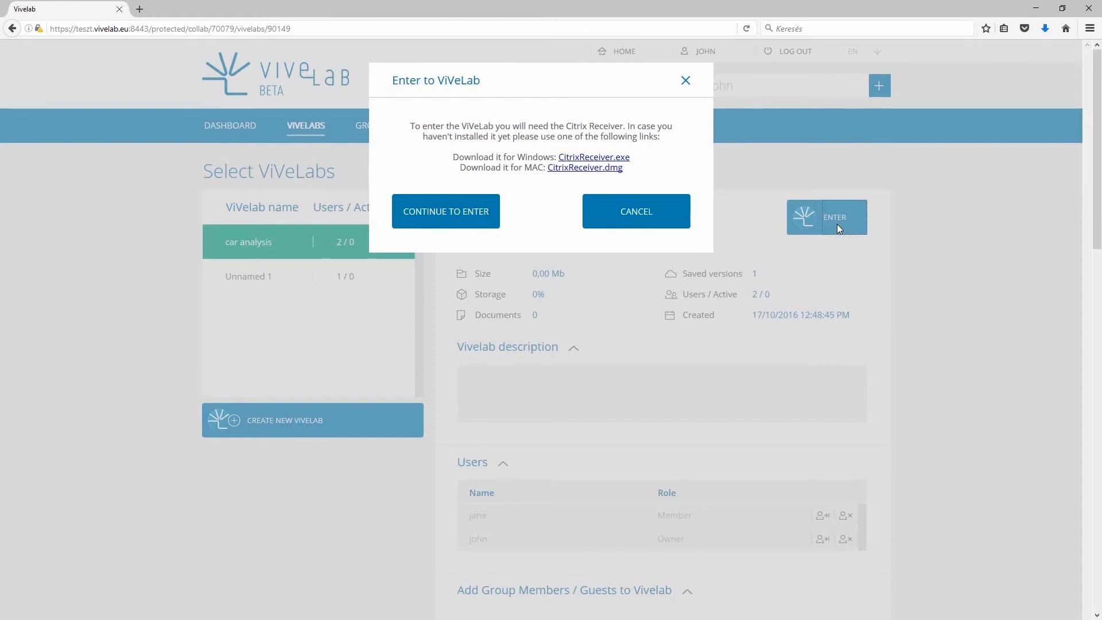
left_click(619, 160)
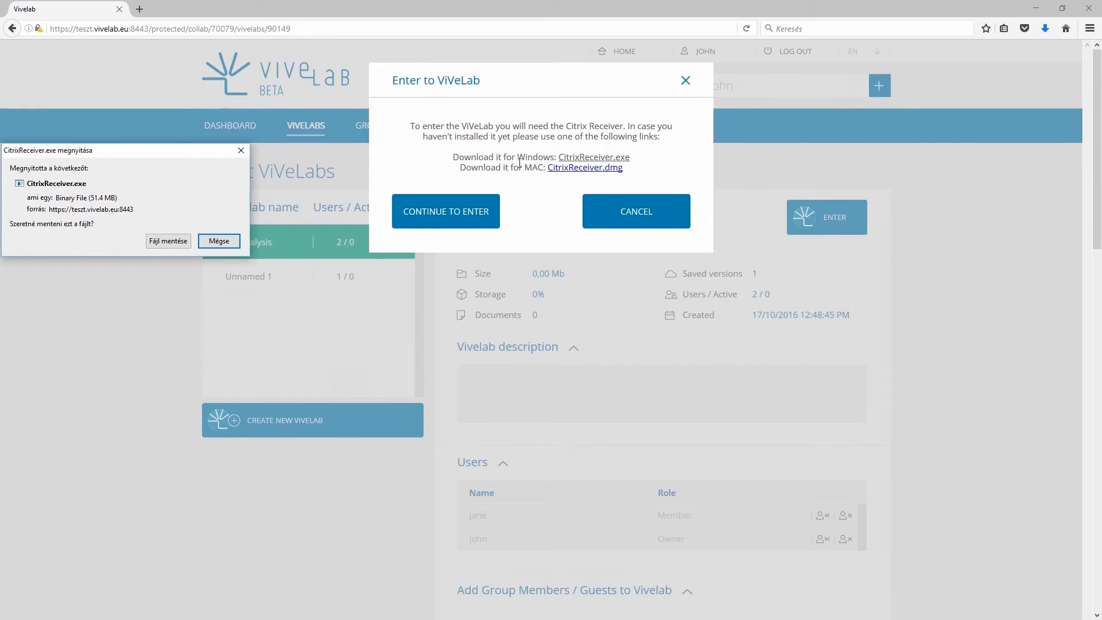
left_click(175, 243)
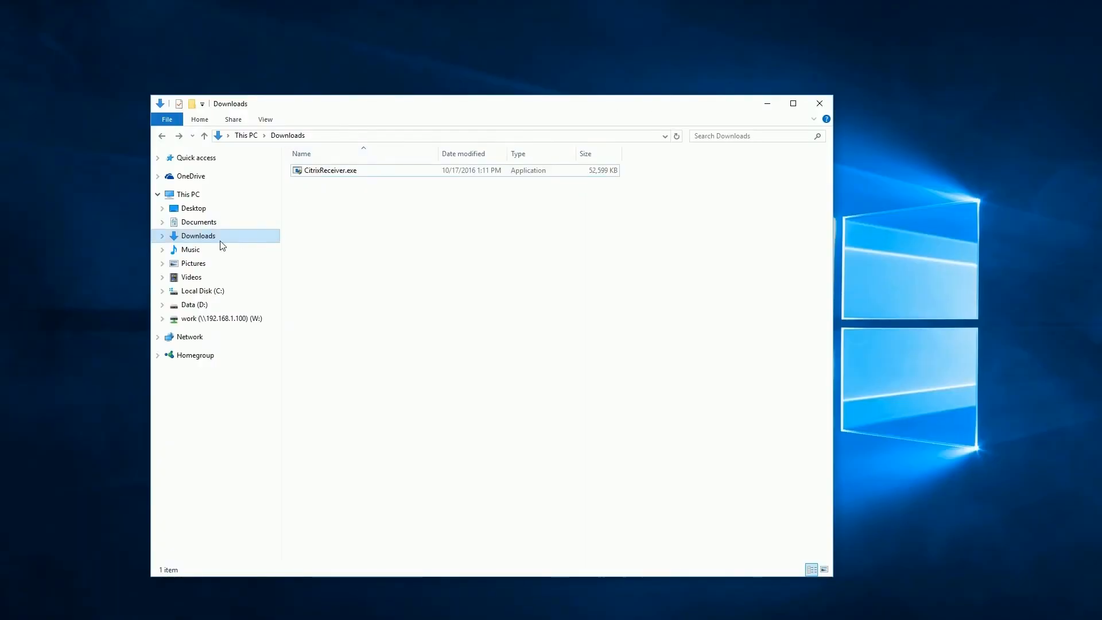
Step: Run CitrixReceiver.exe and install Citrix Receiver through to a successful finish
double_click(324, 171)
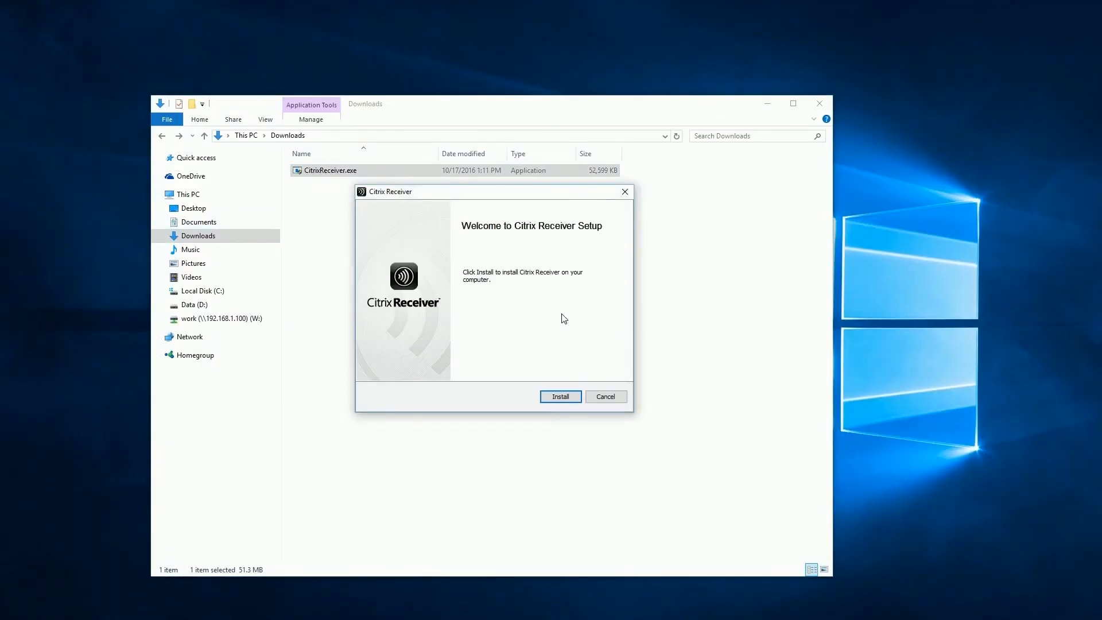
left_click(557, 397)
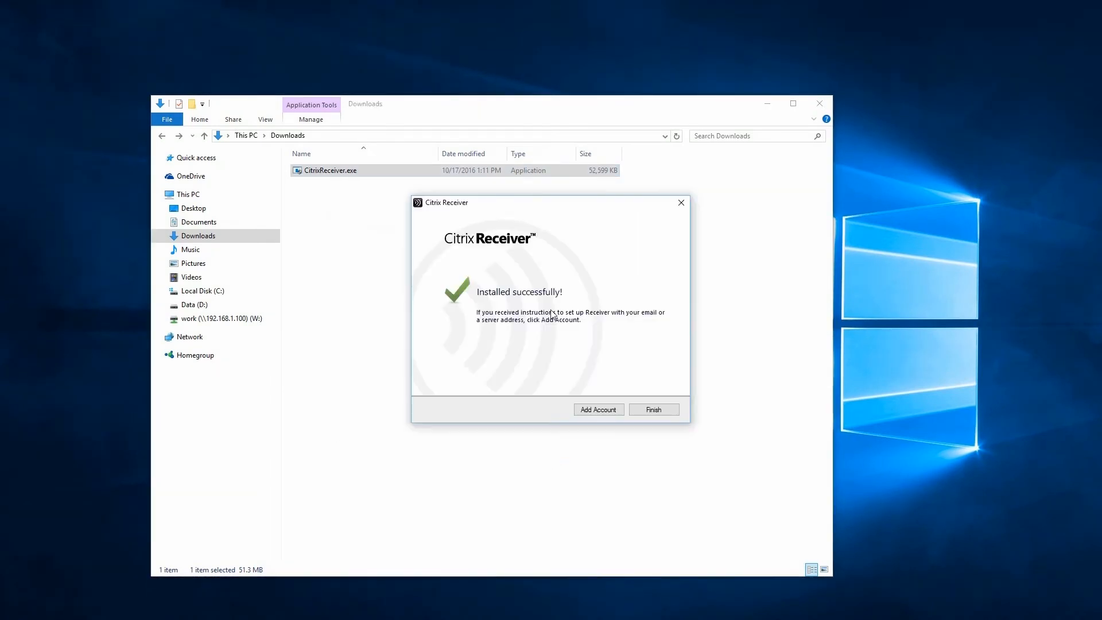
left_click(668, 412)
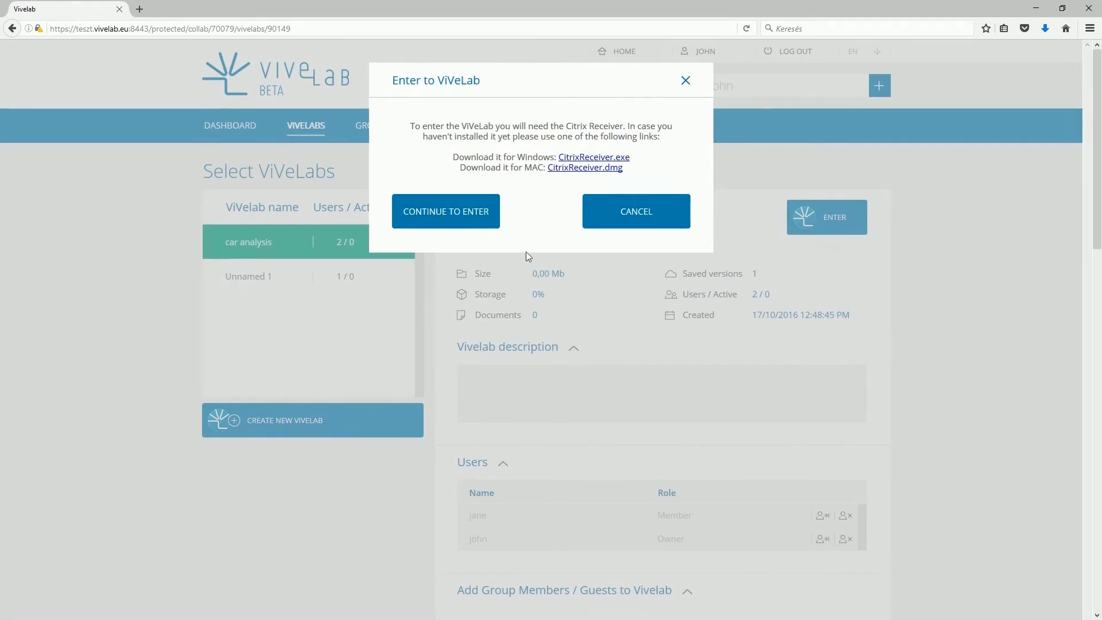
Step: Continue into the car analysis ViVeLab and open launch.ica with Citrix Connection Manager
left_click(484, 217)
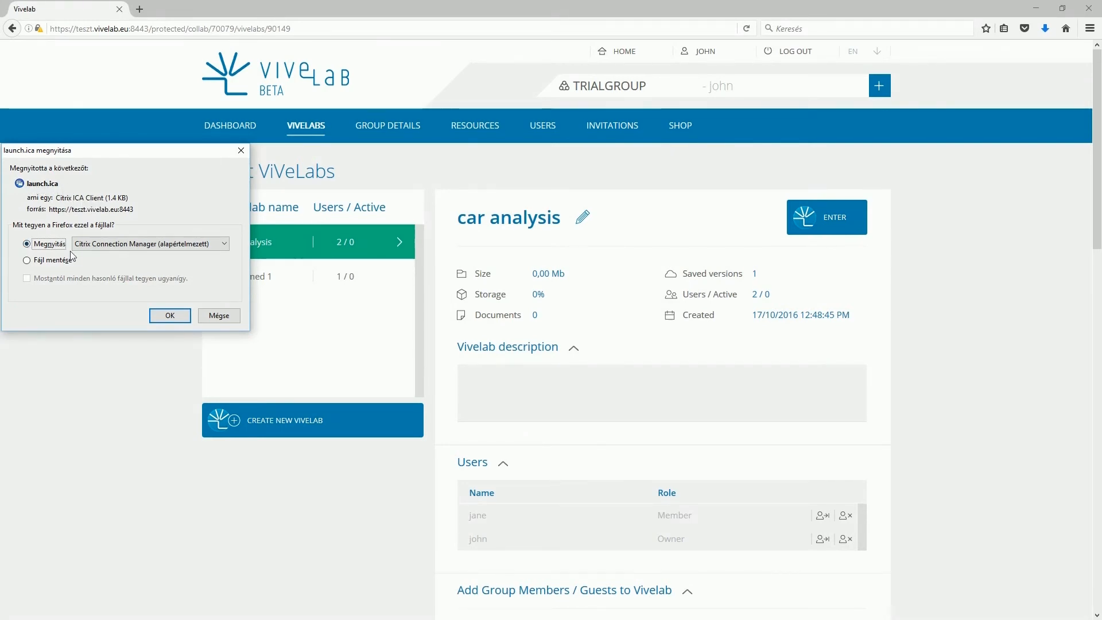
left_click(162, 315)
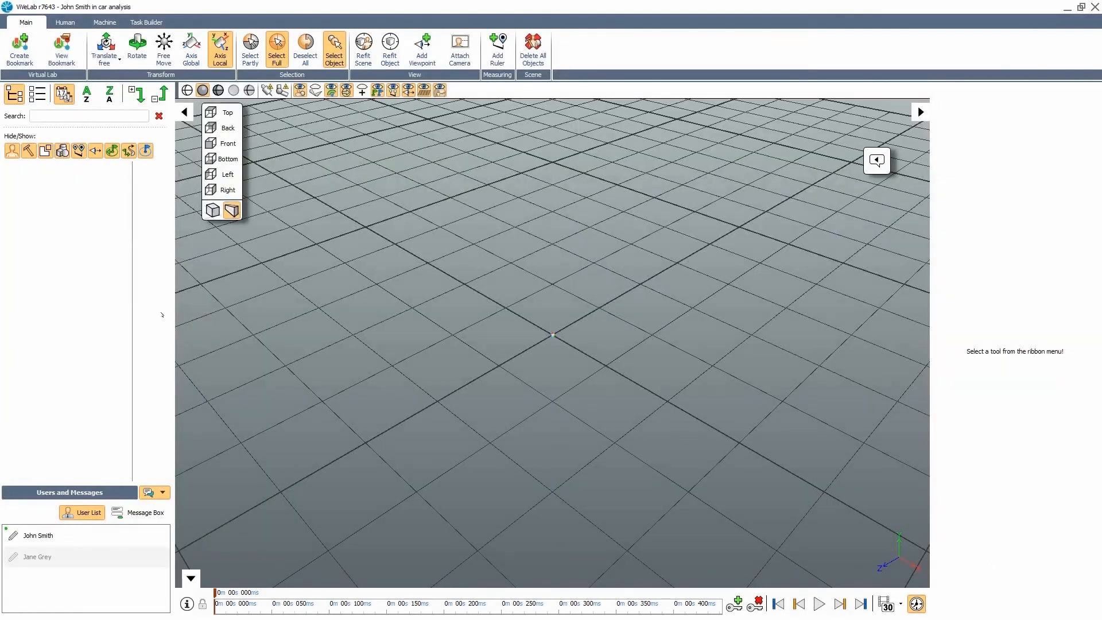
Step: Orbit the empty car analysis scene down toward the grid horizon
left_click_drag(353, 395, 252, 379)
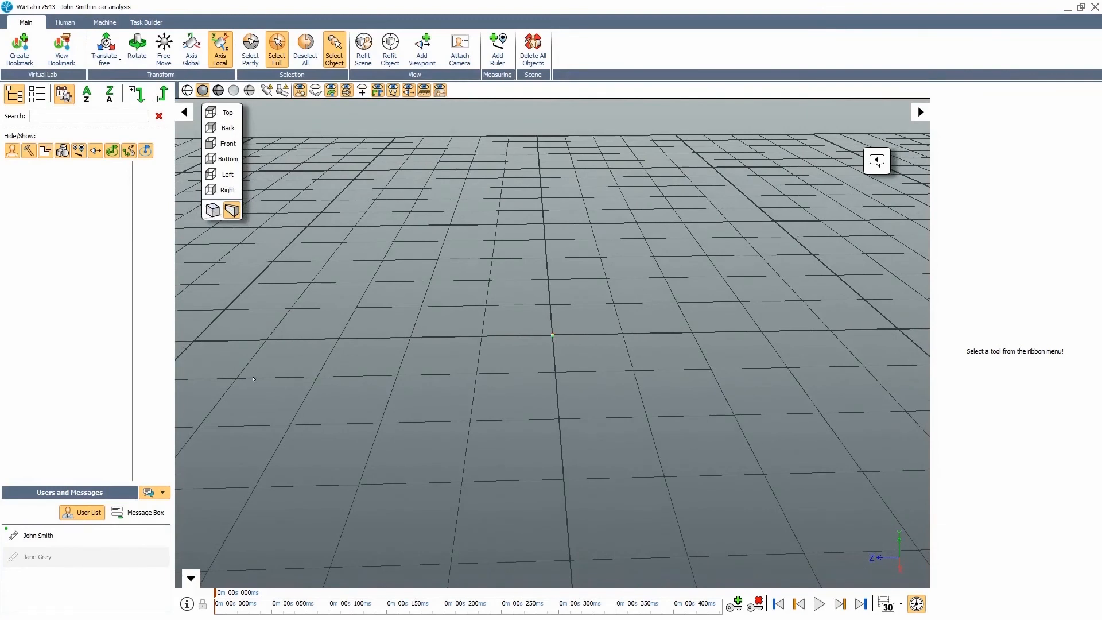